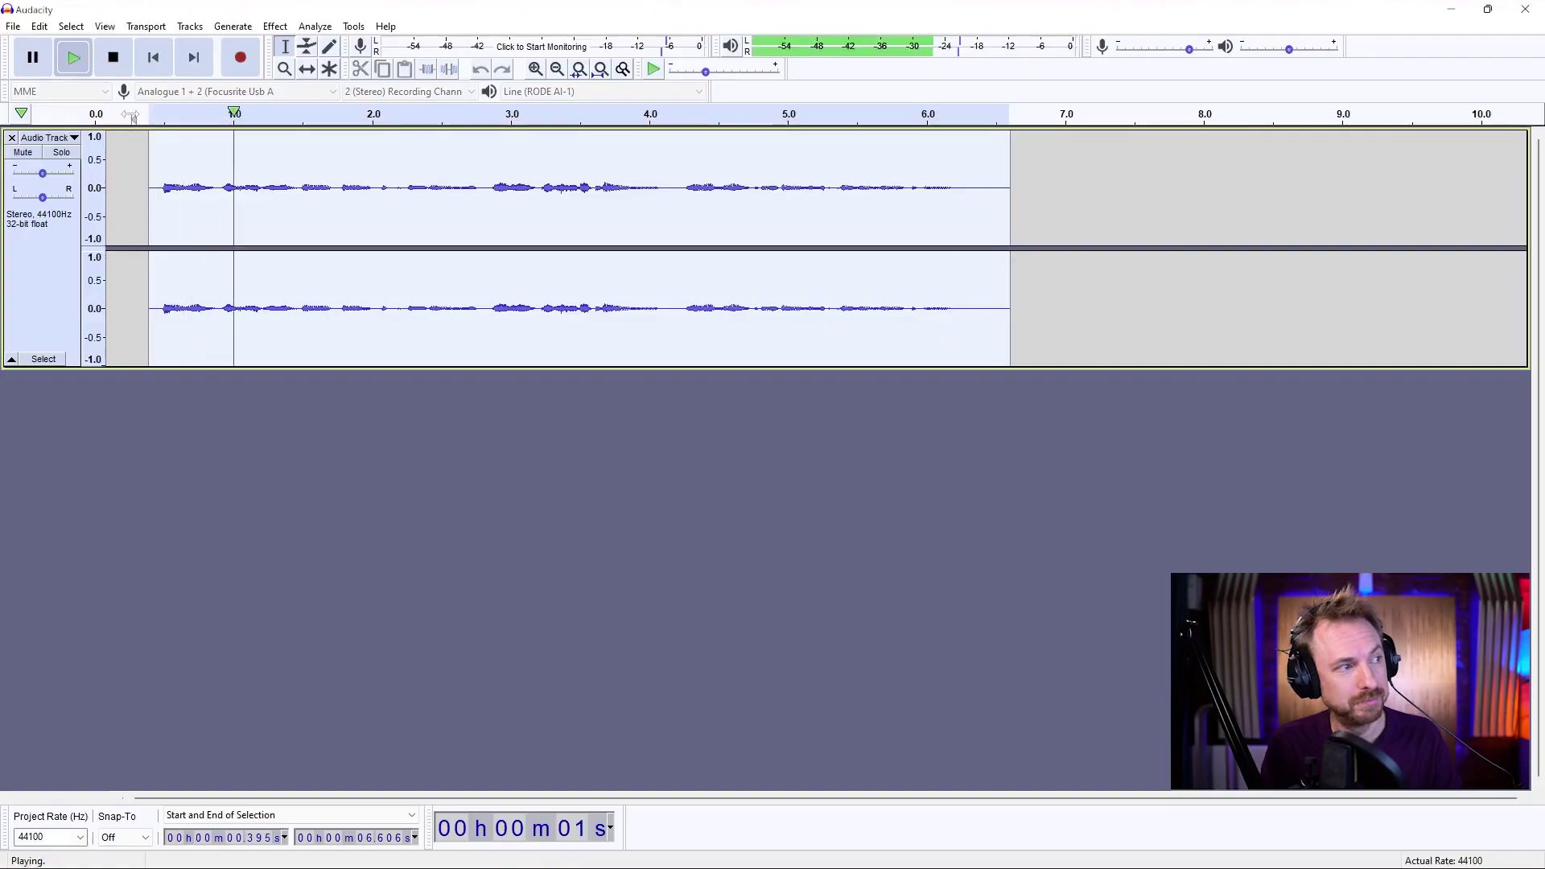
- Stop playback of the unprocessed 6.6-second stereo voice track
left_click(111, 70)
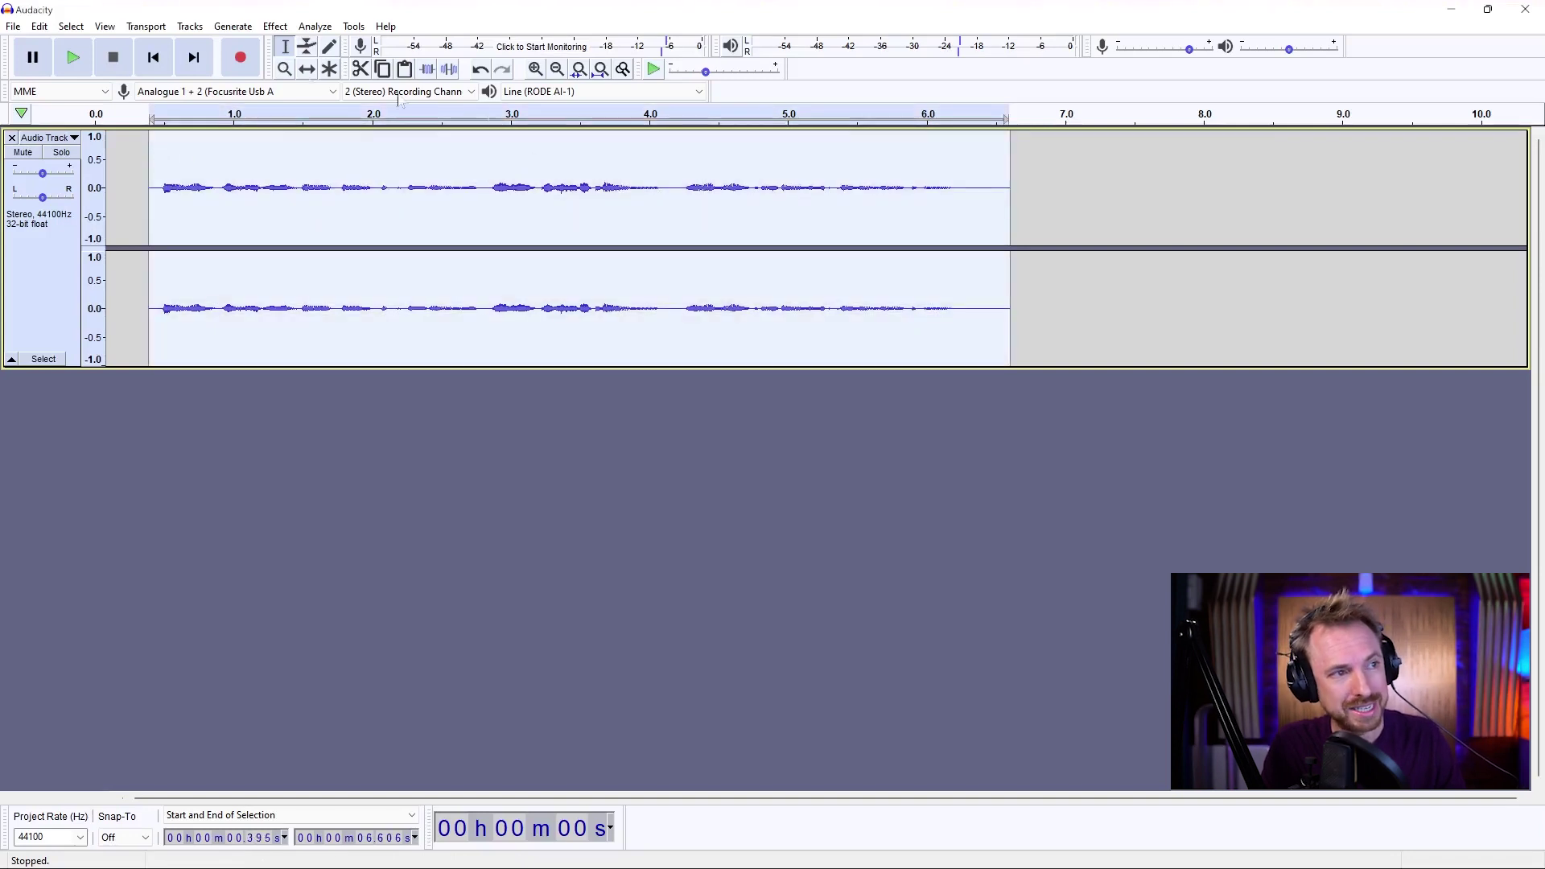
- Normalize the voice track to a -1.0 dB peak with DC offset removed
left_click(275, 27)
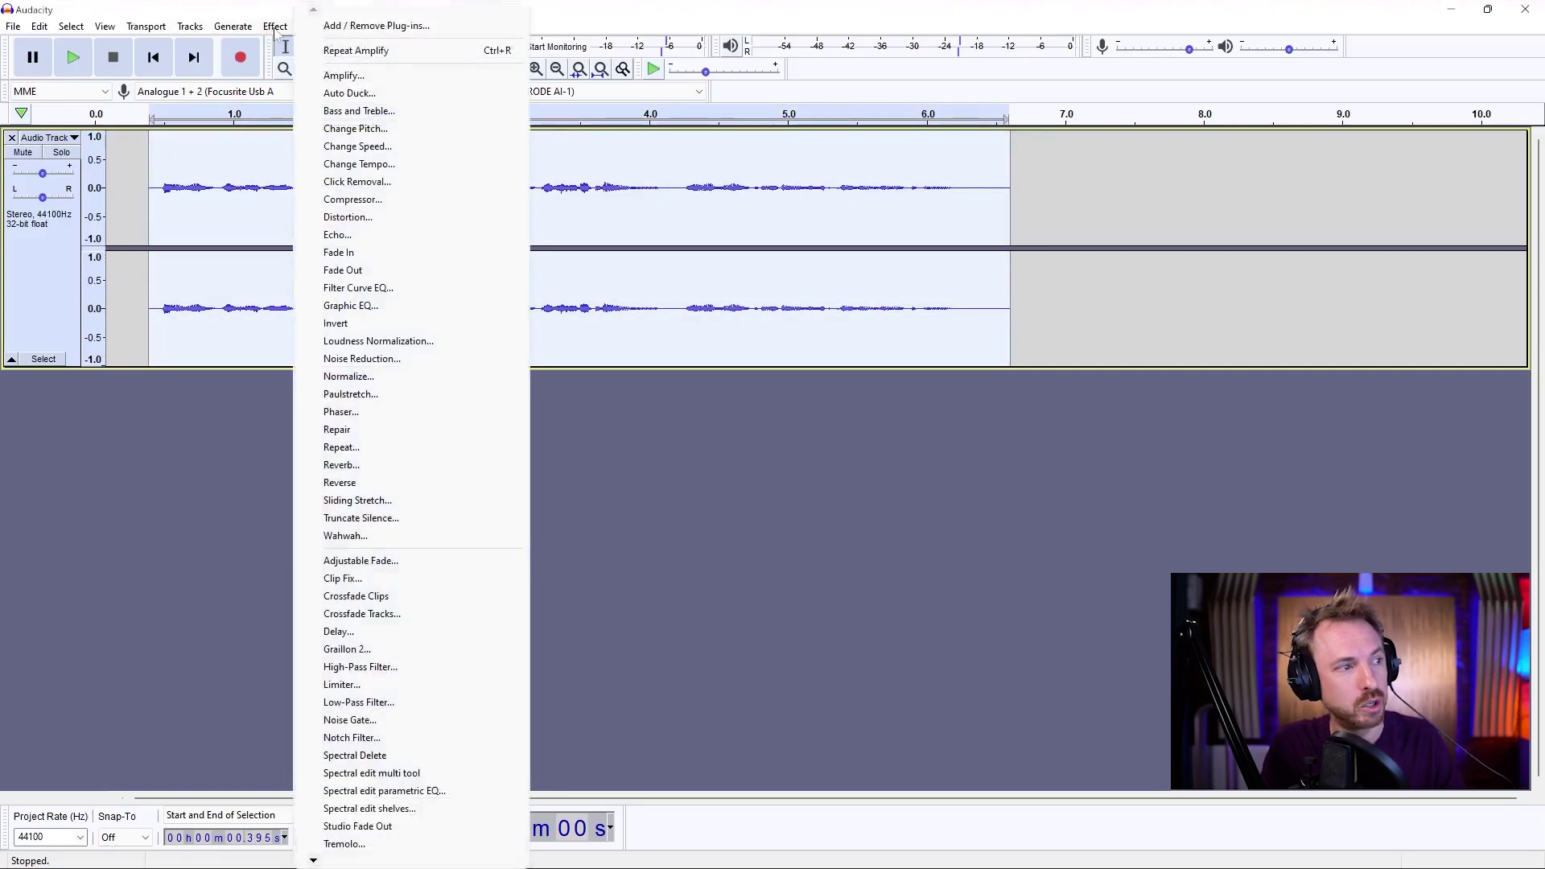
left_click(350, 377)
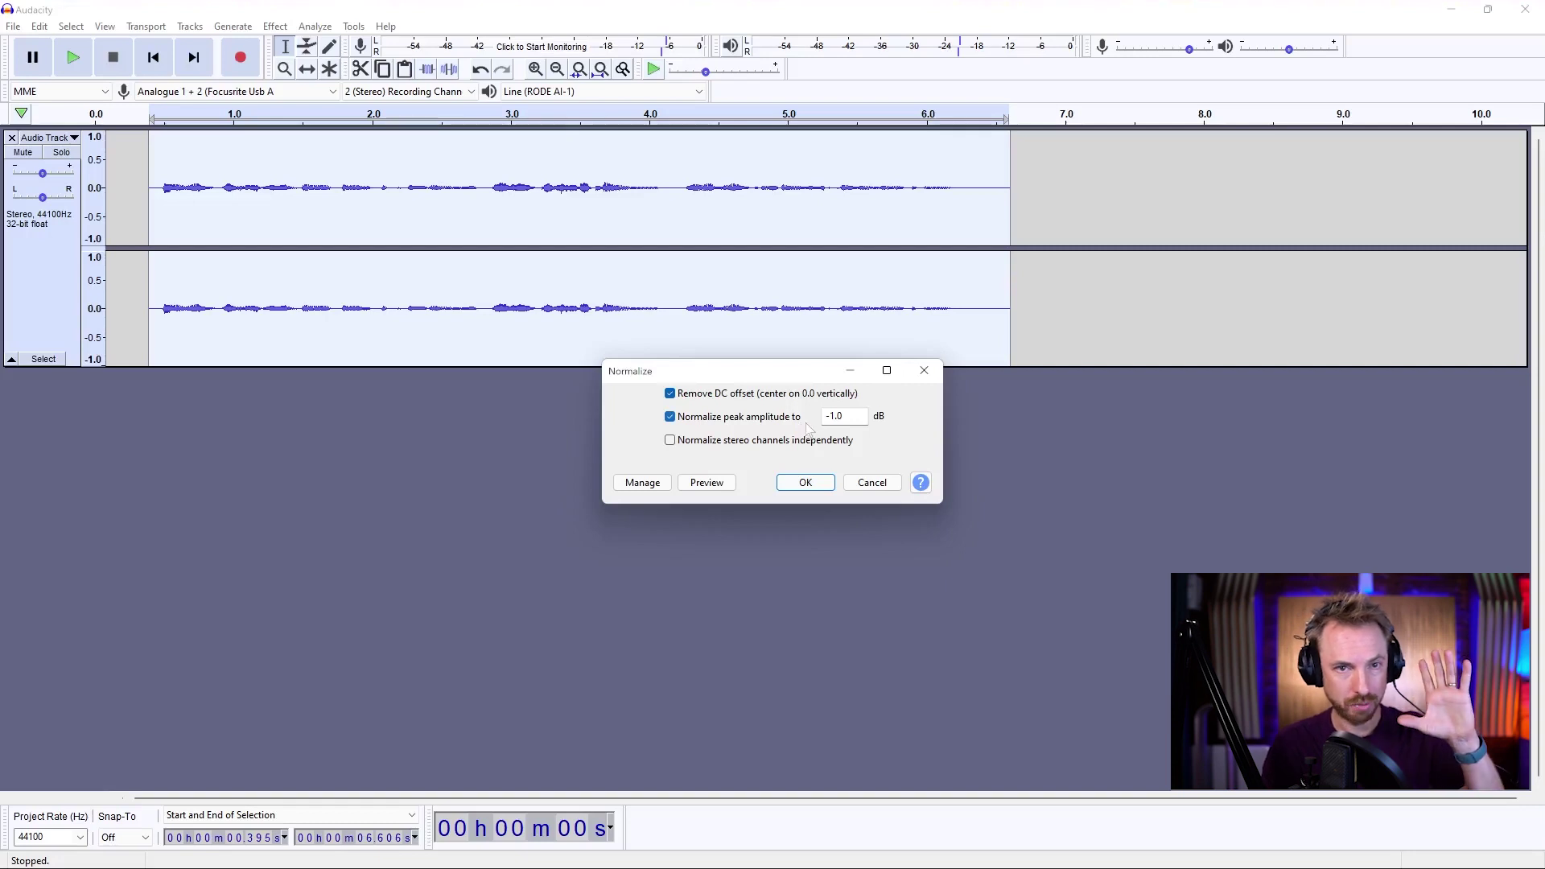
left_click(806, 482)
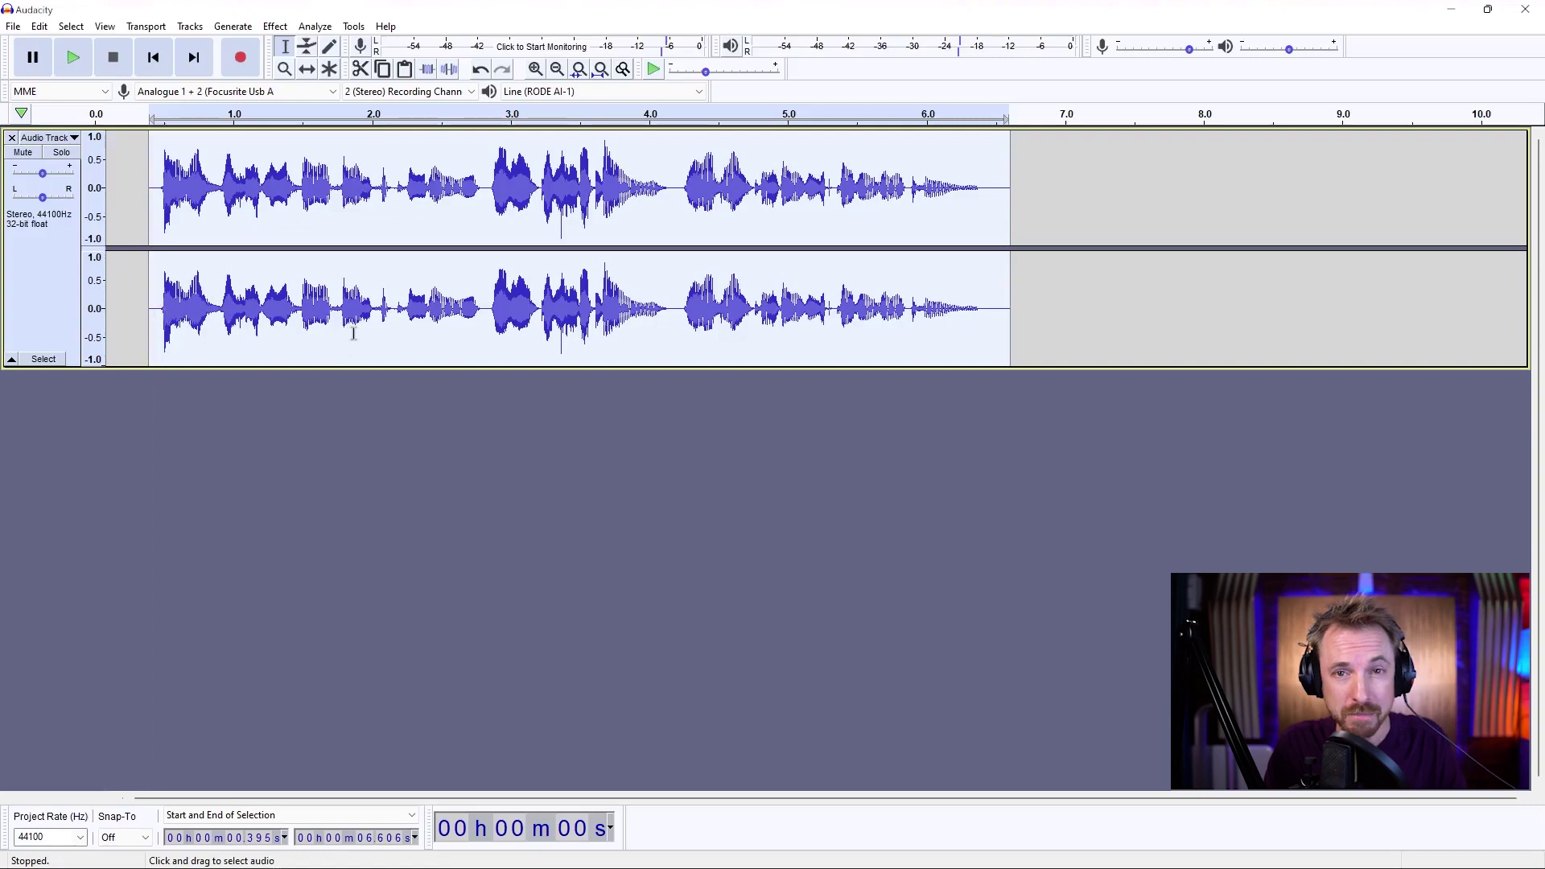
- In Filter Curve EQ, draw a low cut falling to -30 dB below about 250 Hz and preview it
left_click(276, 25)
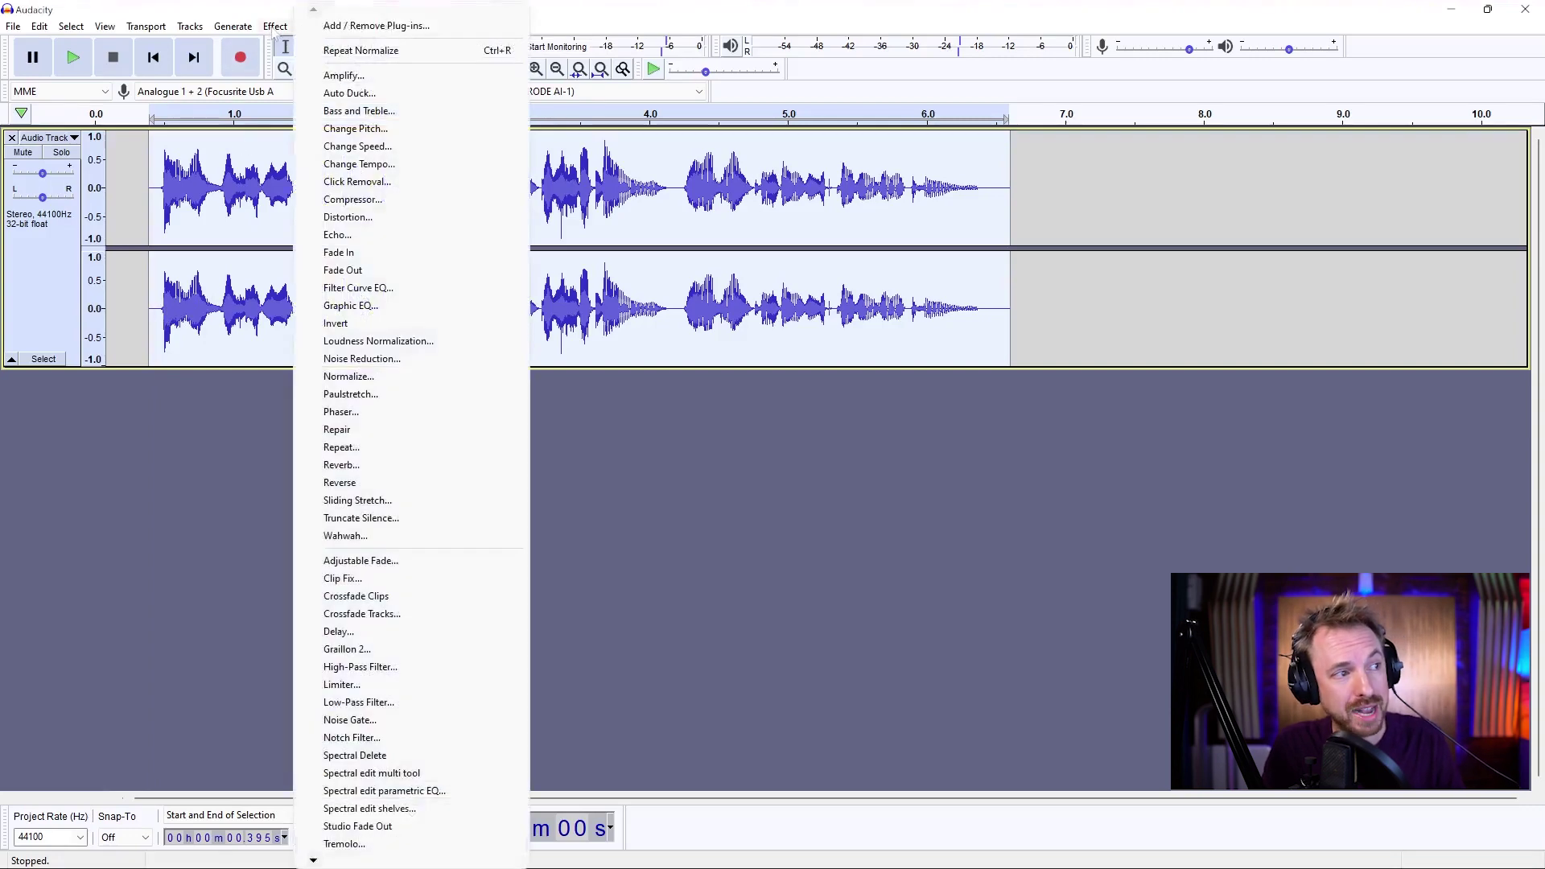
left_click(329, 289)
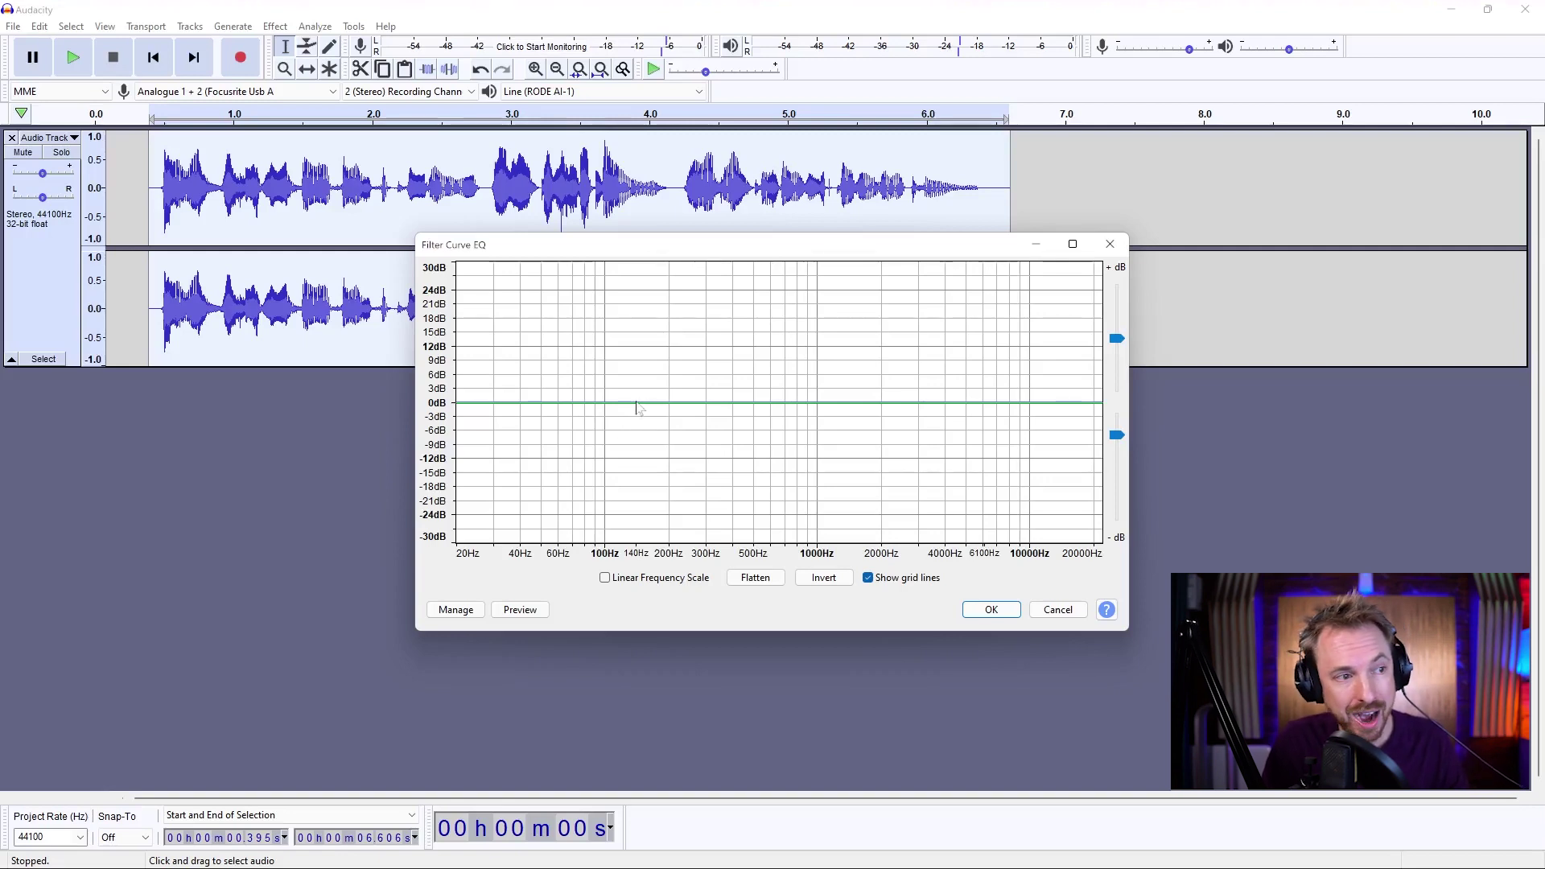
left_click(684, 407)
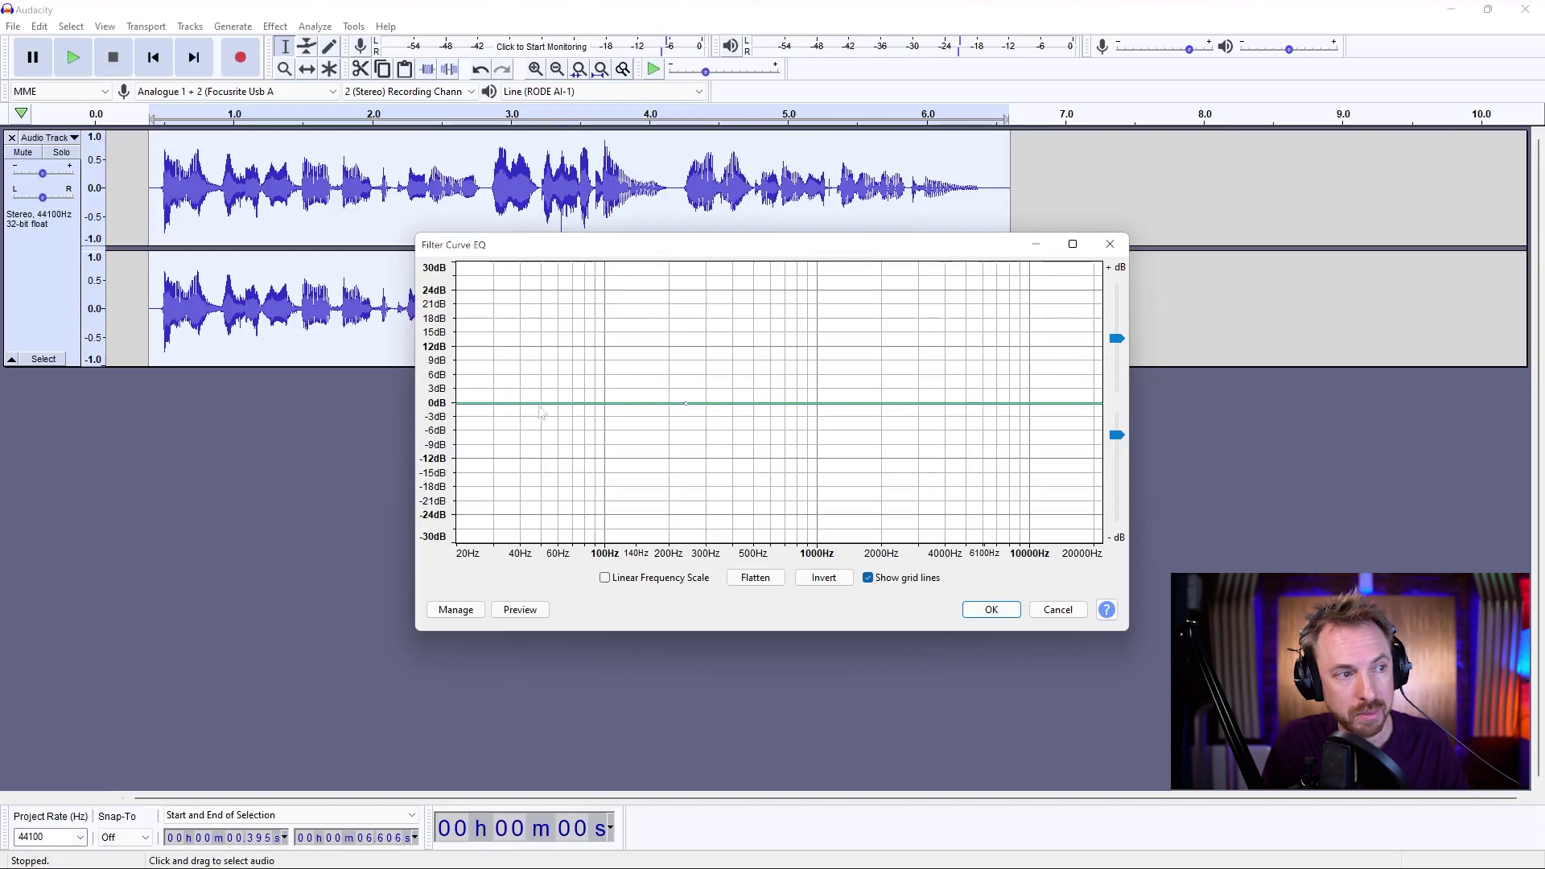
left_click_drag(480, 407, 654, 545)
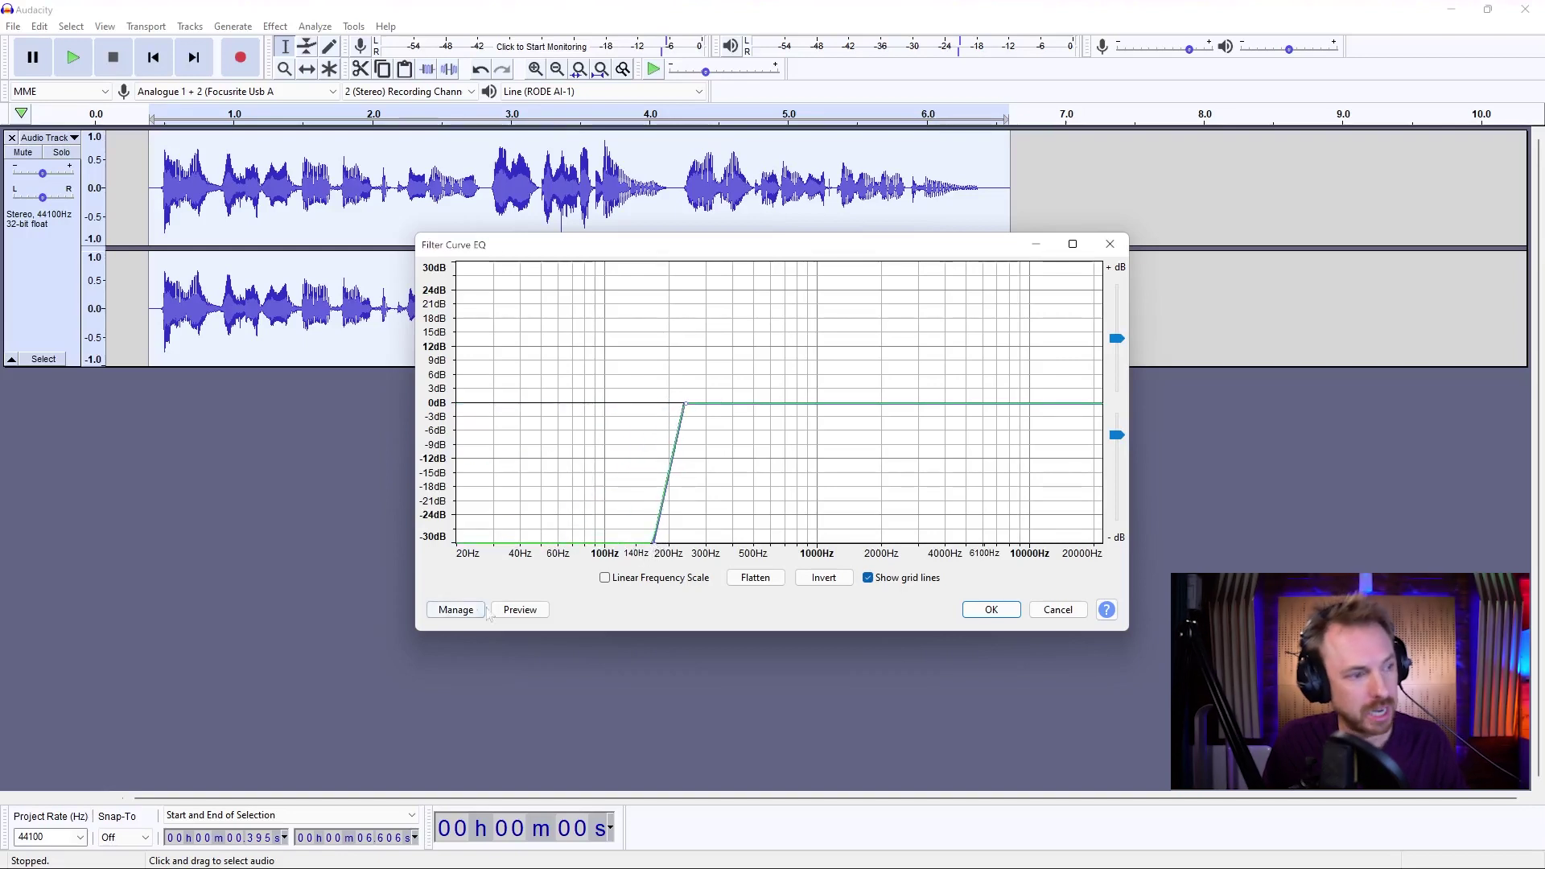
left_click(520, 609)
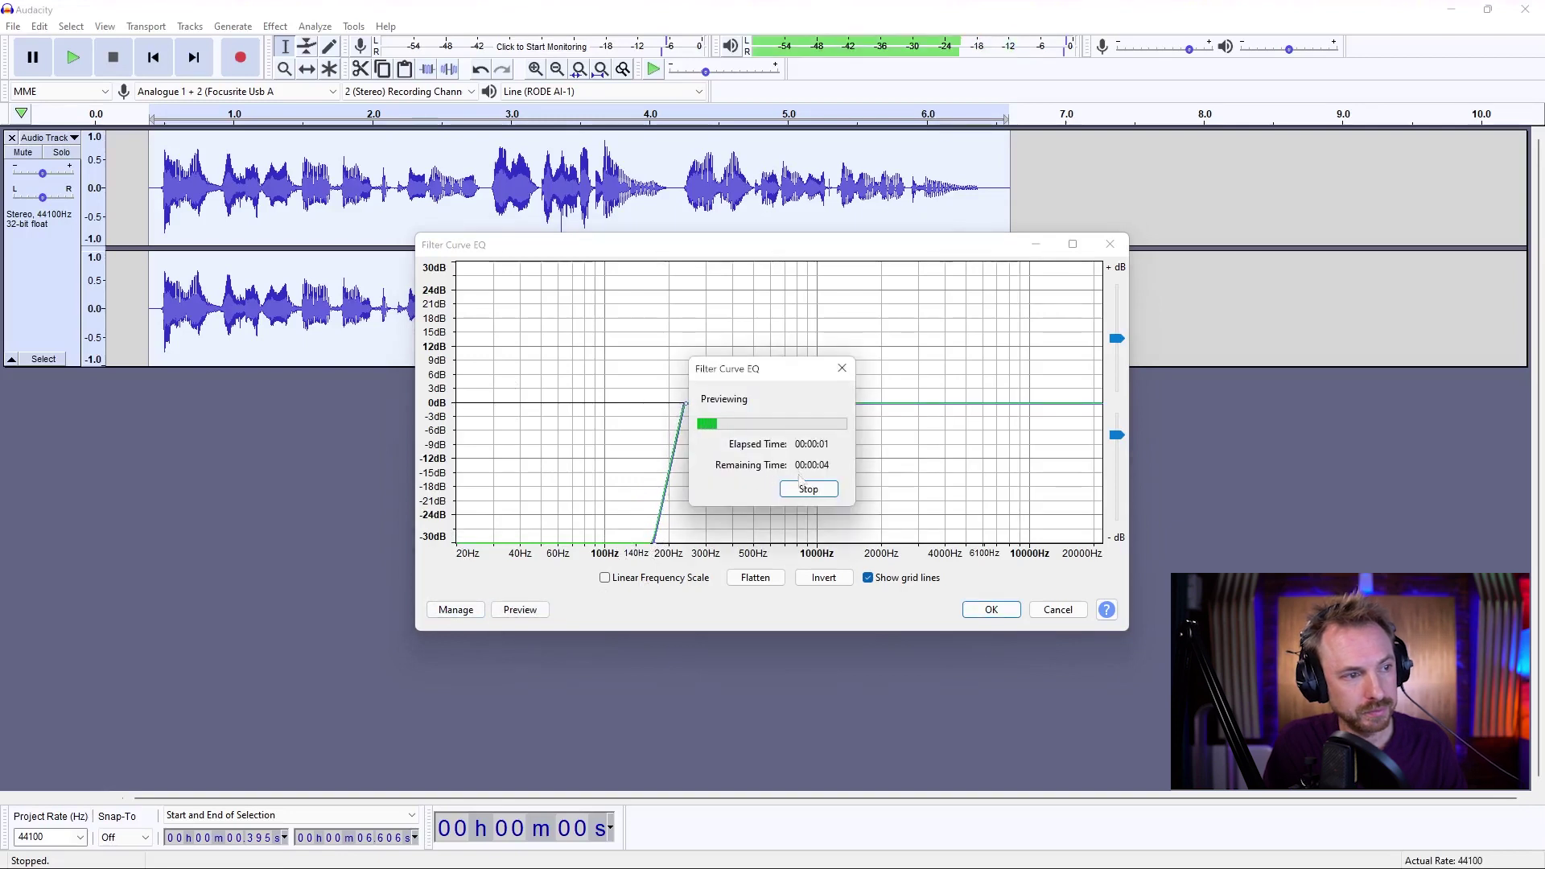
left_click(807, 489)
- Move the low-cut knee down to about 100 Hz and its -30 dB bottom to about 90 Hz, previewing each change
left_click_drag(652, 541, 617, 542)
left_click_drag(684, 406, 646, 402)
left_click(534, 611)
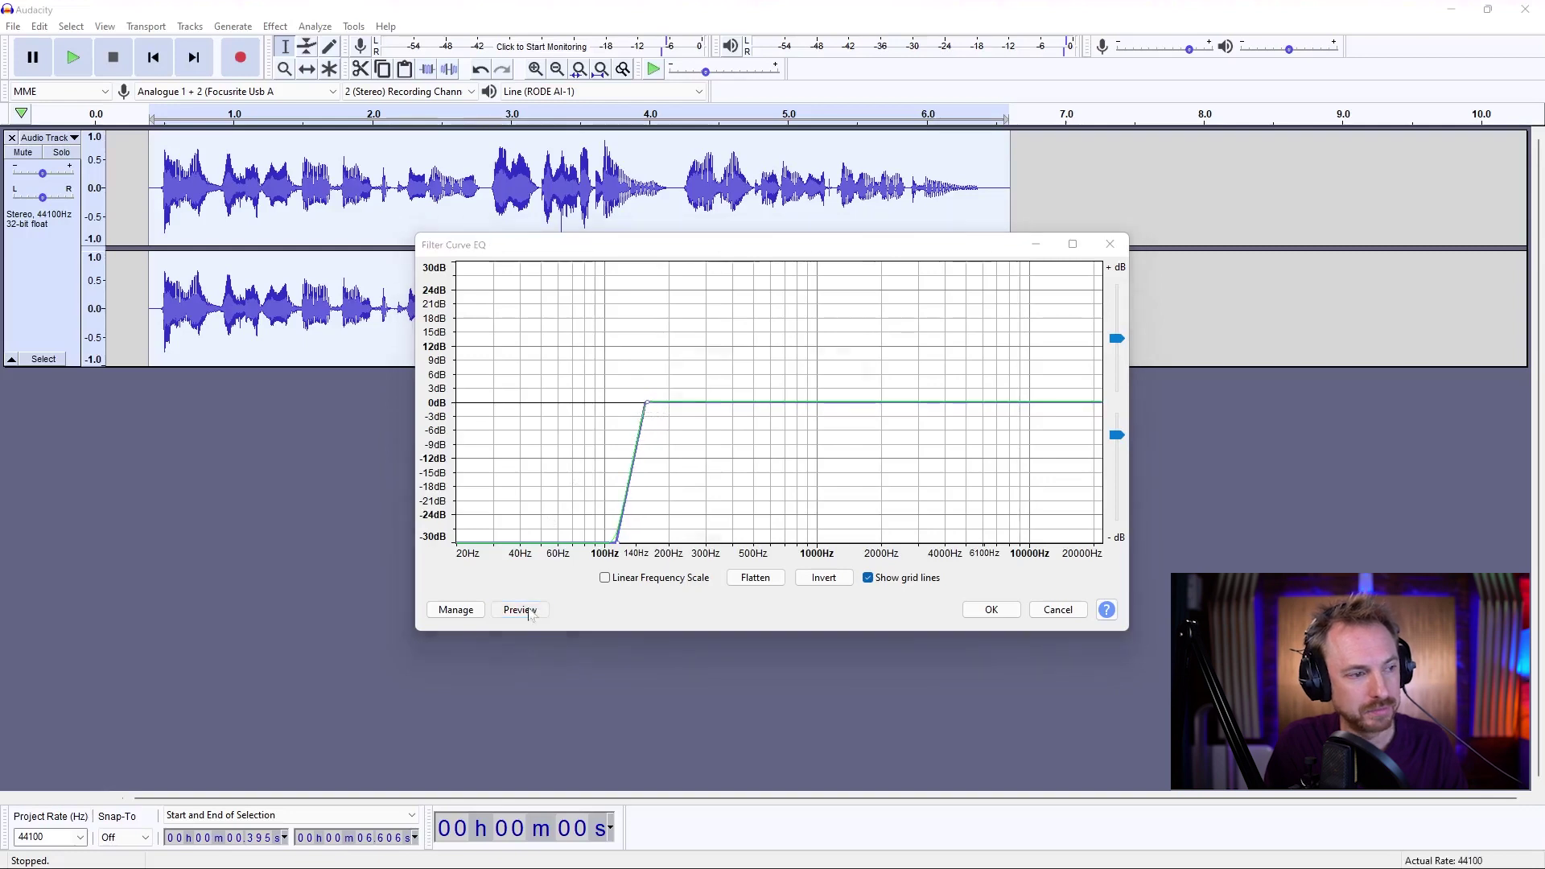
left_click(829, 490)
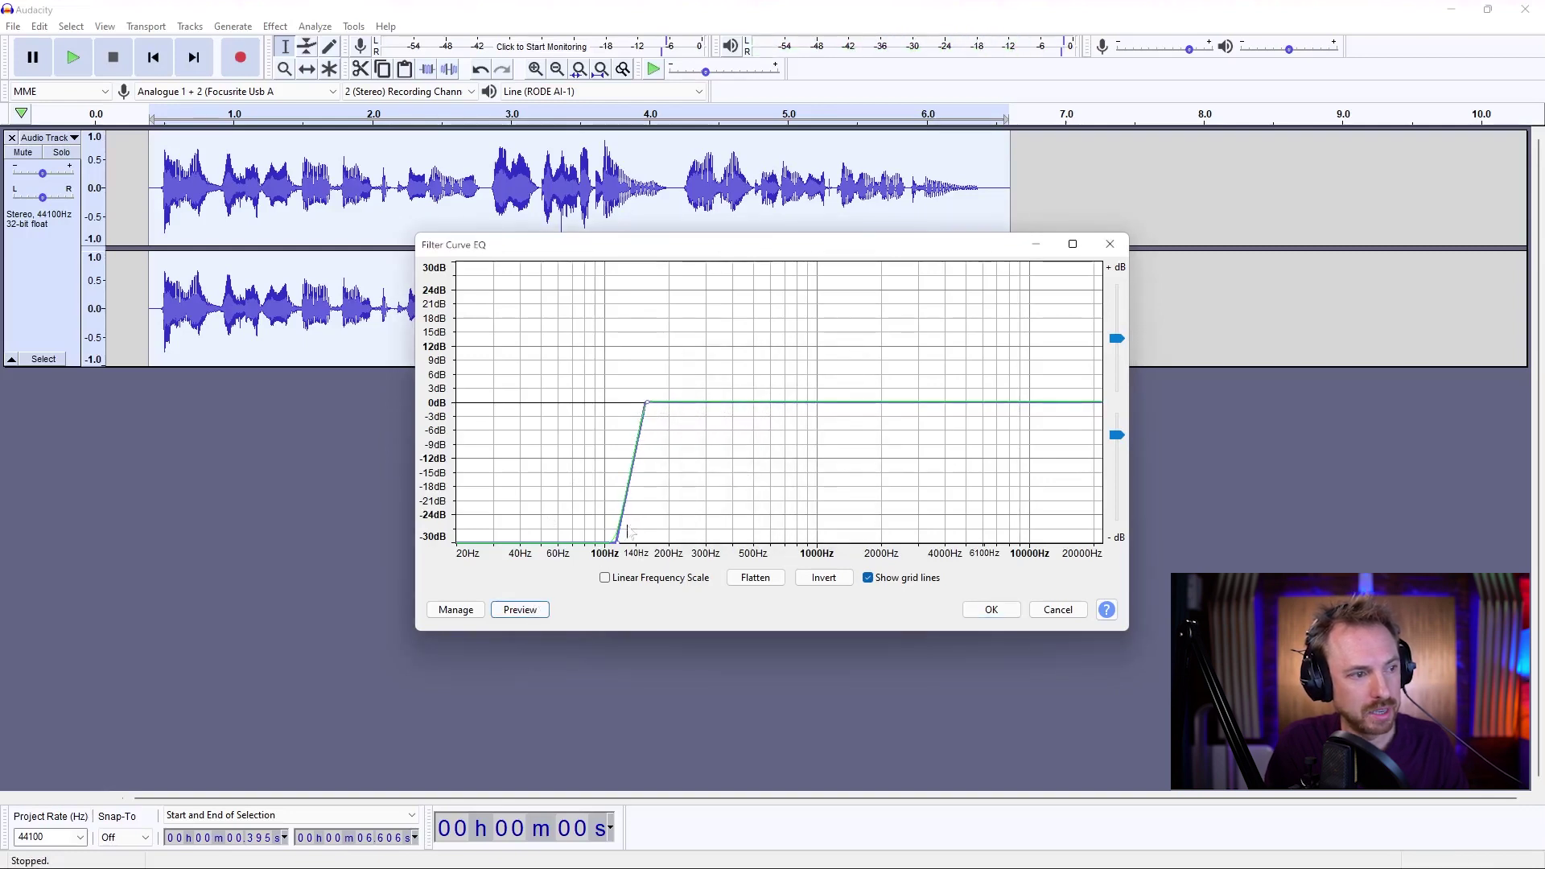
left_click_drag(617, 542, 591, 538)
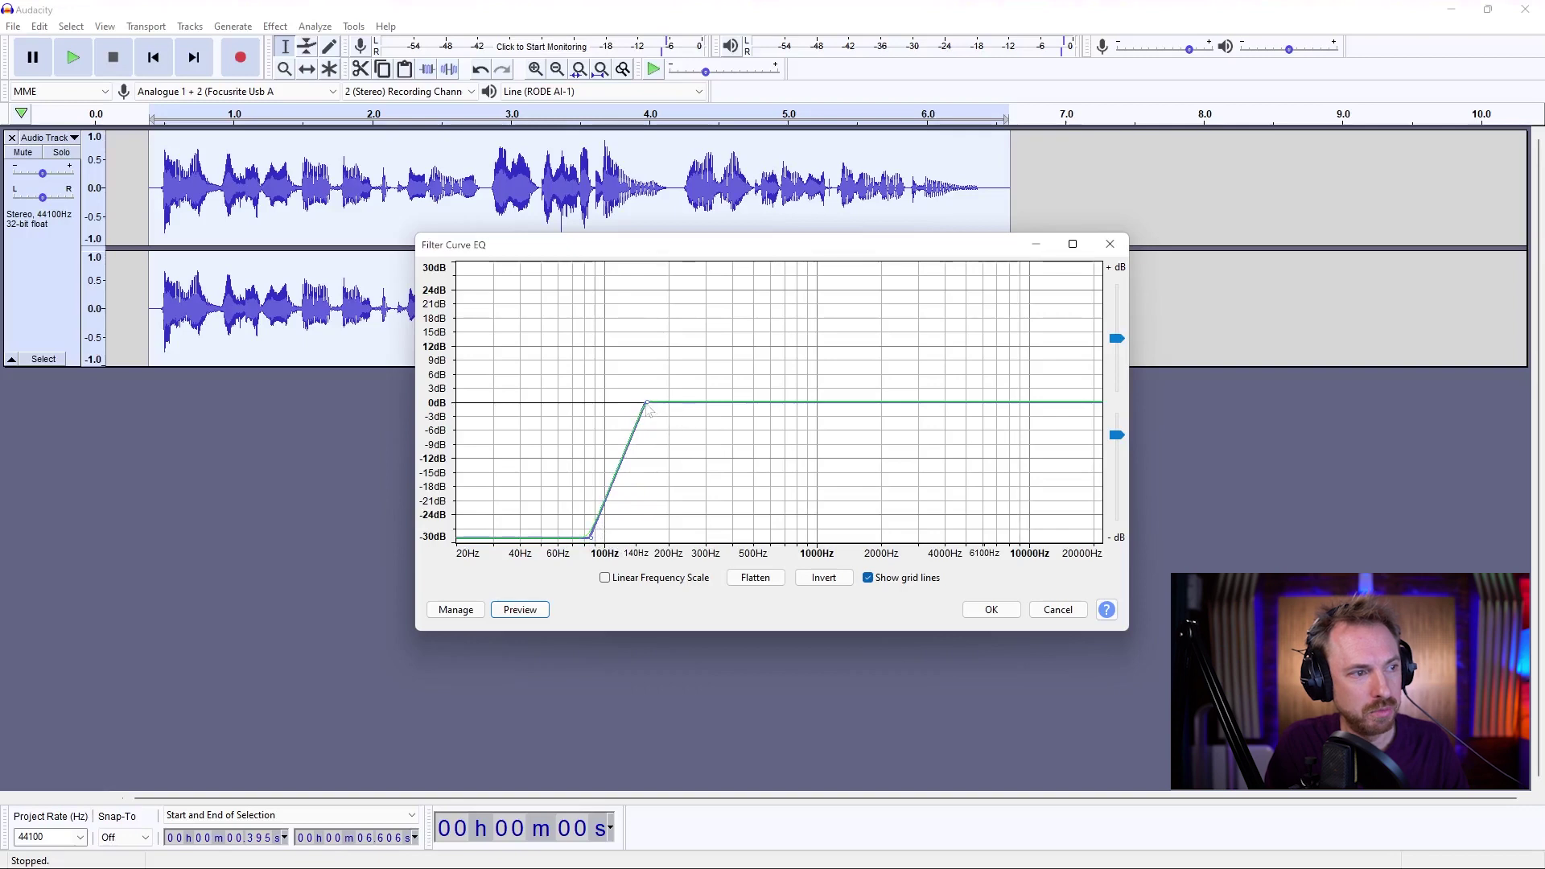
left_click_drag(646, 403, 612, 404)
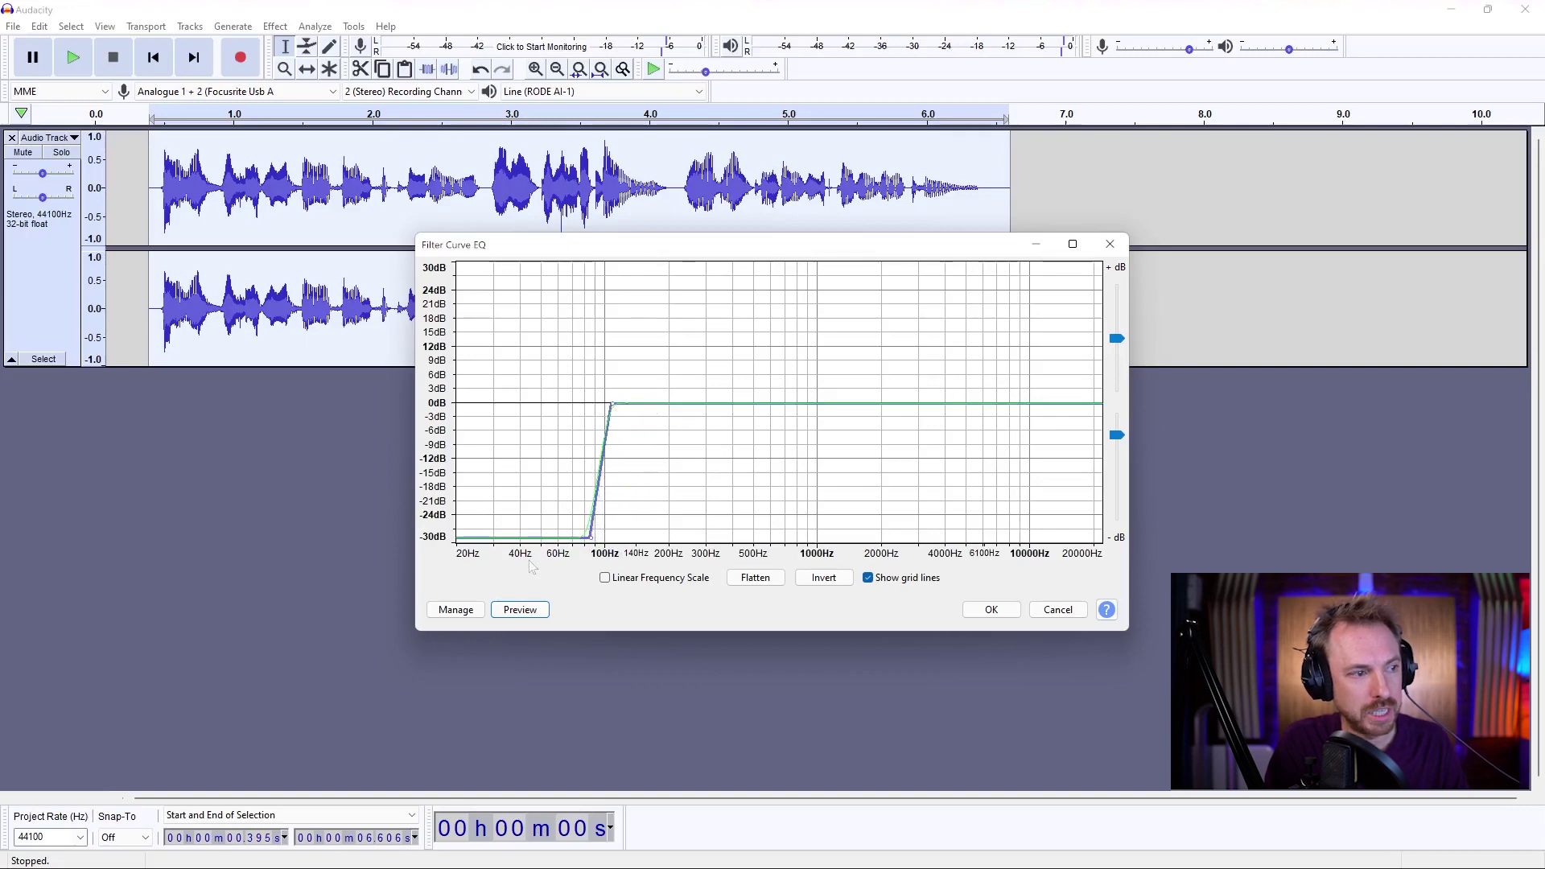
left_click(519, 610)
- Add a high-frequency boost above about 4000–5000 Hz, easing it to roughly +6 dB, and preview it
left_click(816, 493)
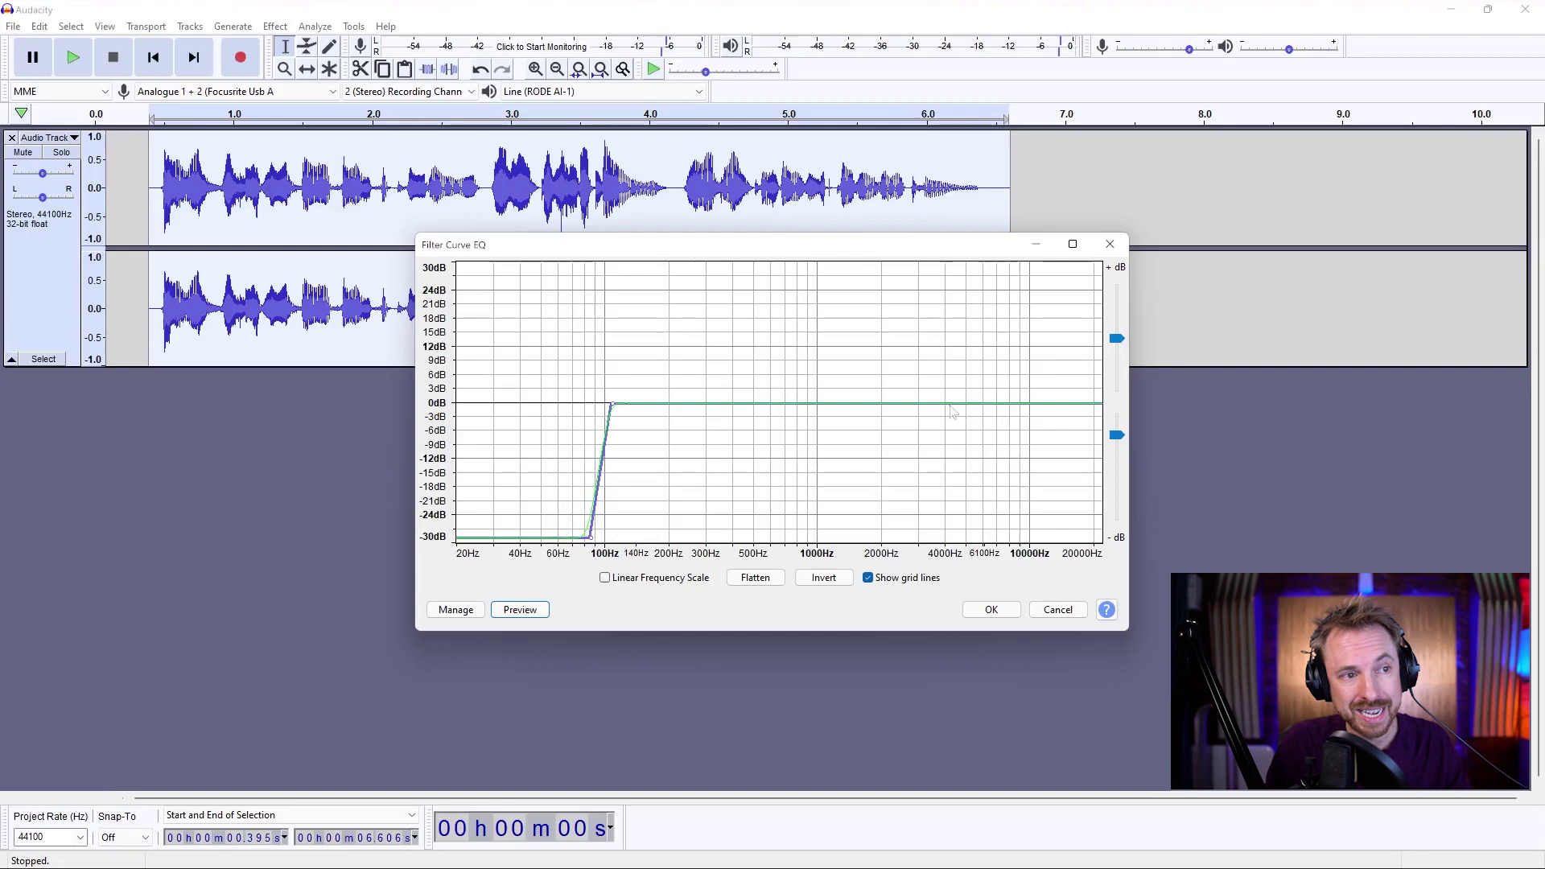
left_click_drag(966, 409, 958, 342)
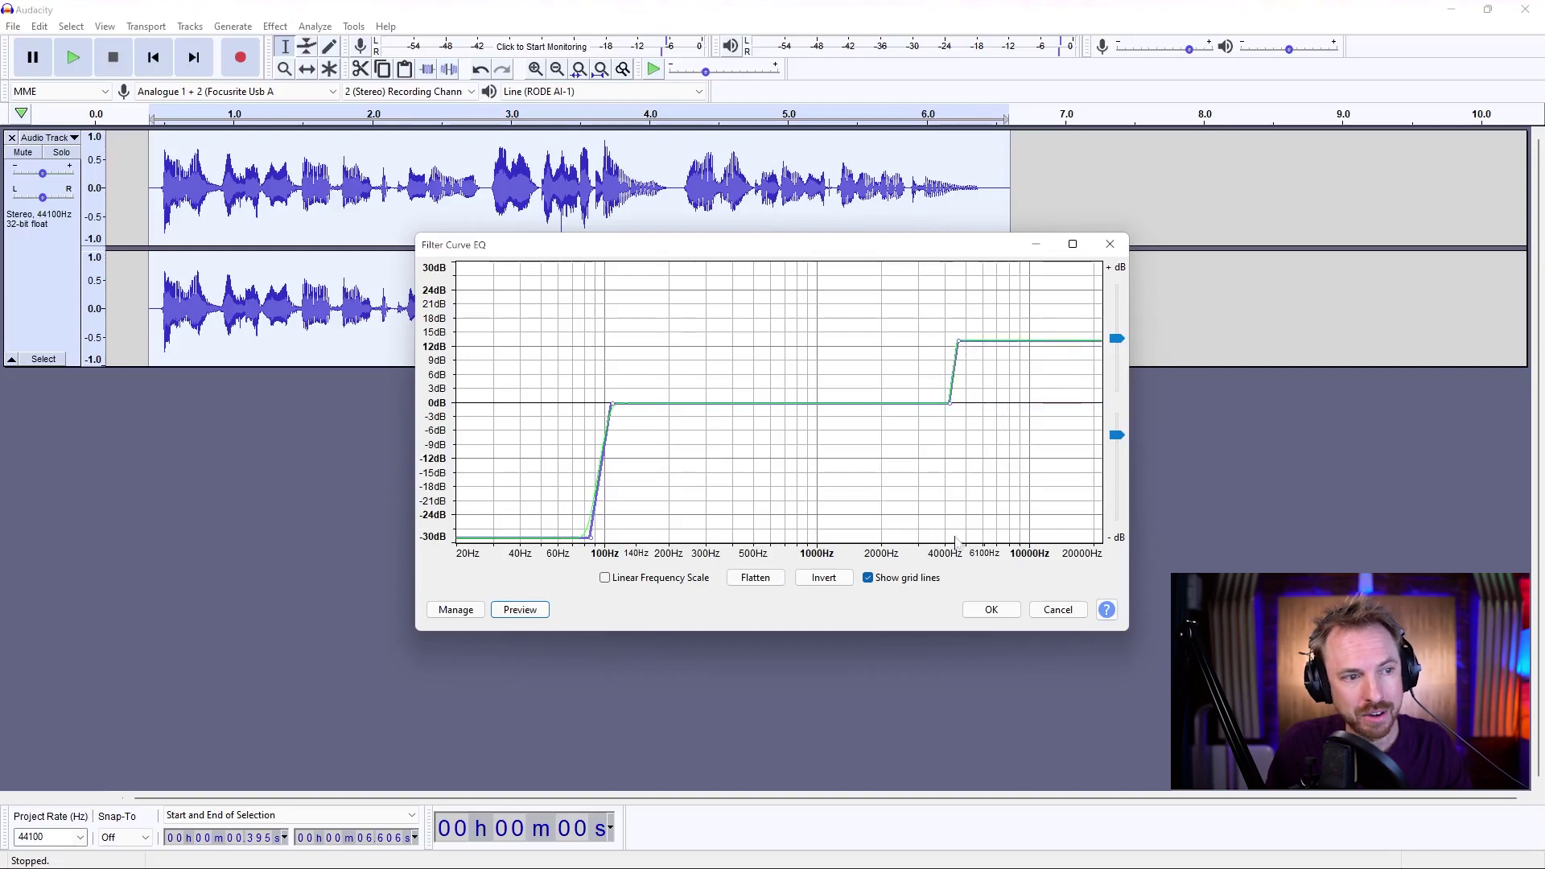
left_click(520, 609)
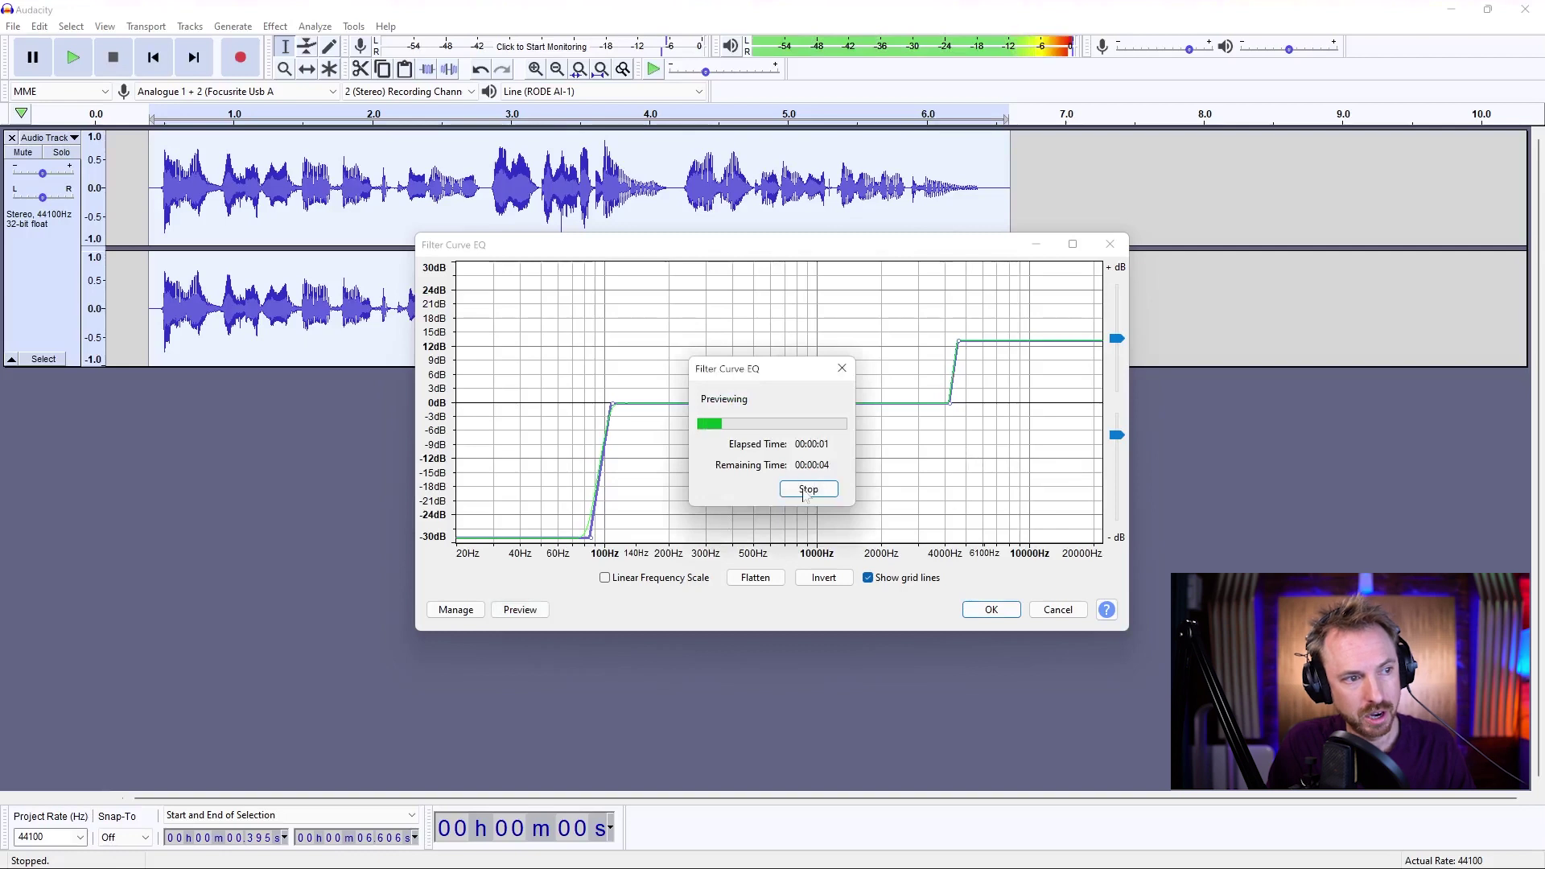
left_click(808, 488)
left_click_drag(963, 344, 963, 376)
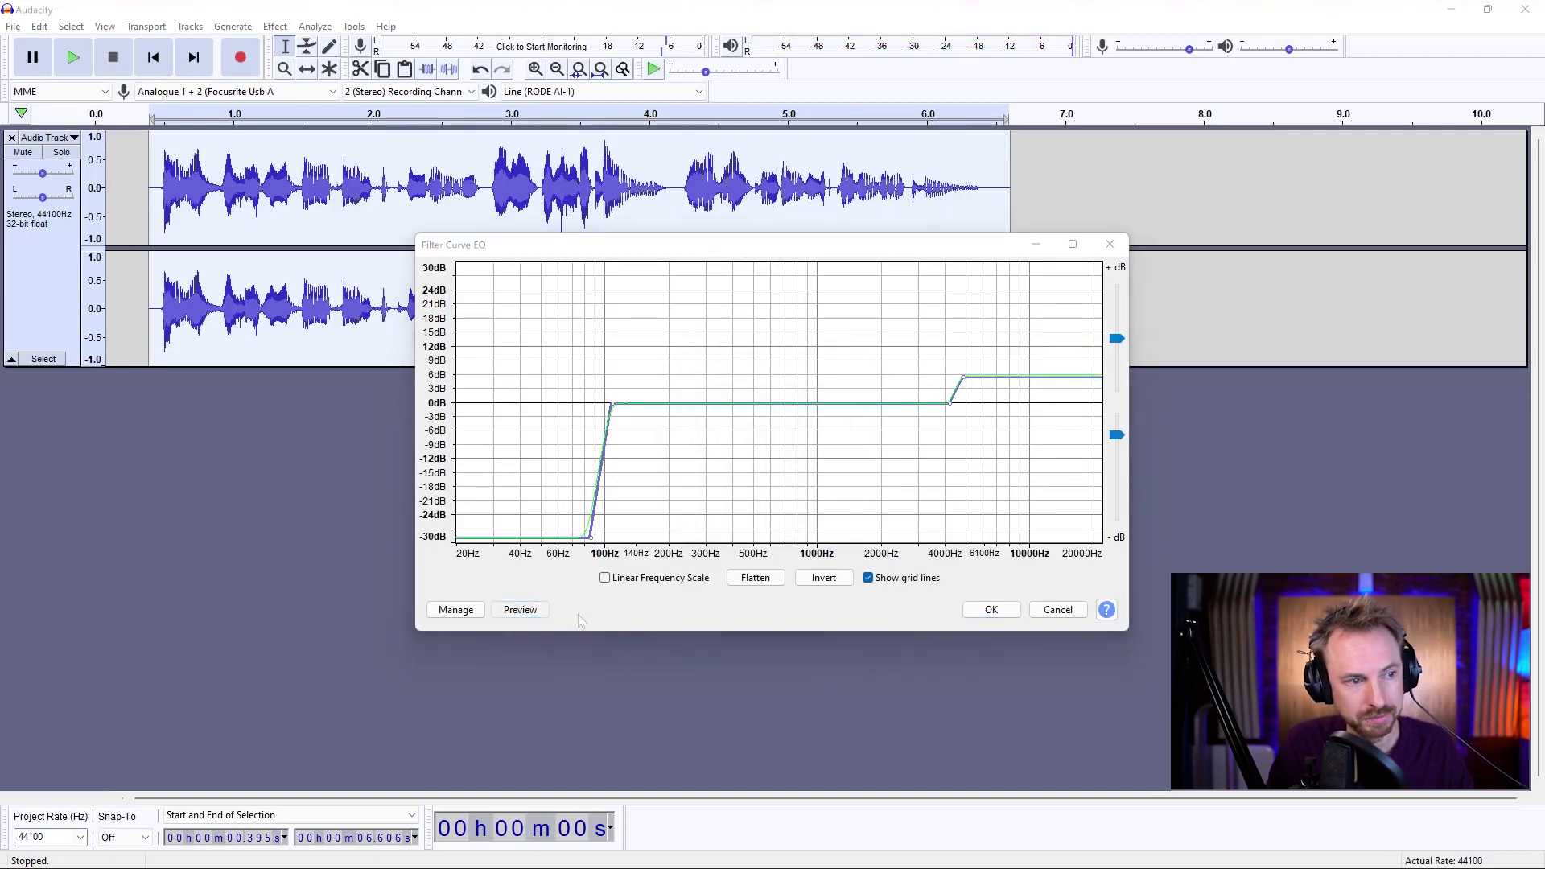
left_click(518, 610)
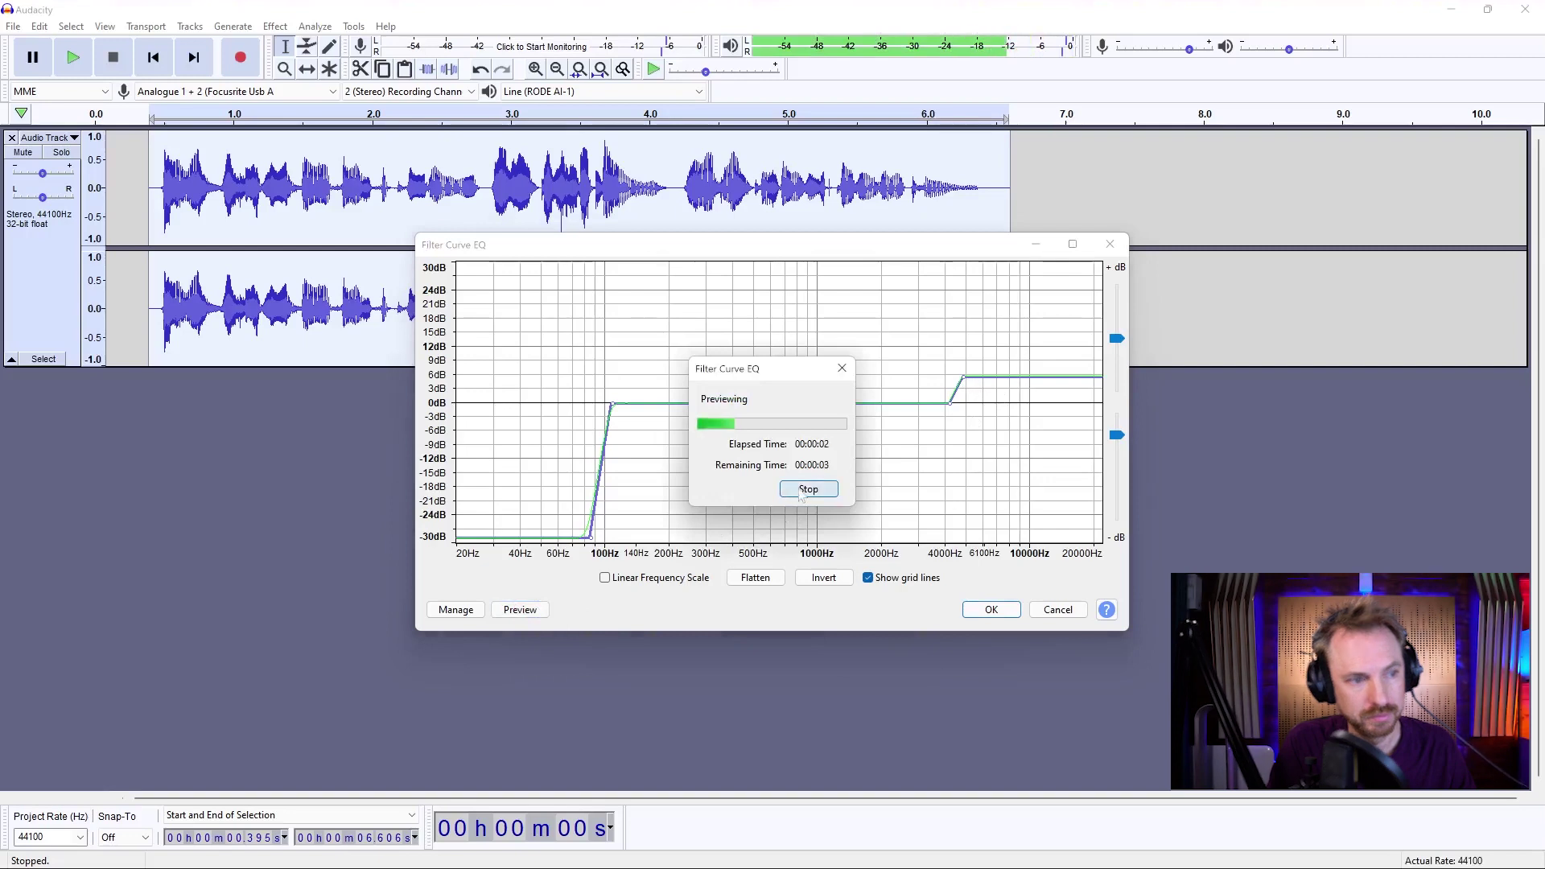
- Add a small boost near 1000 Hz to the EQ curve and audition it
left_click(802, 490)
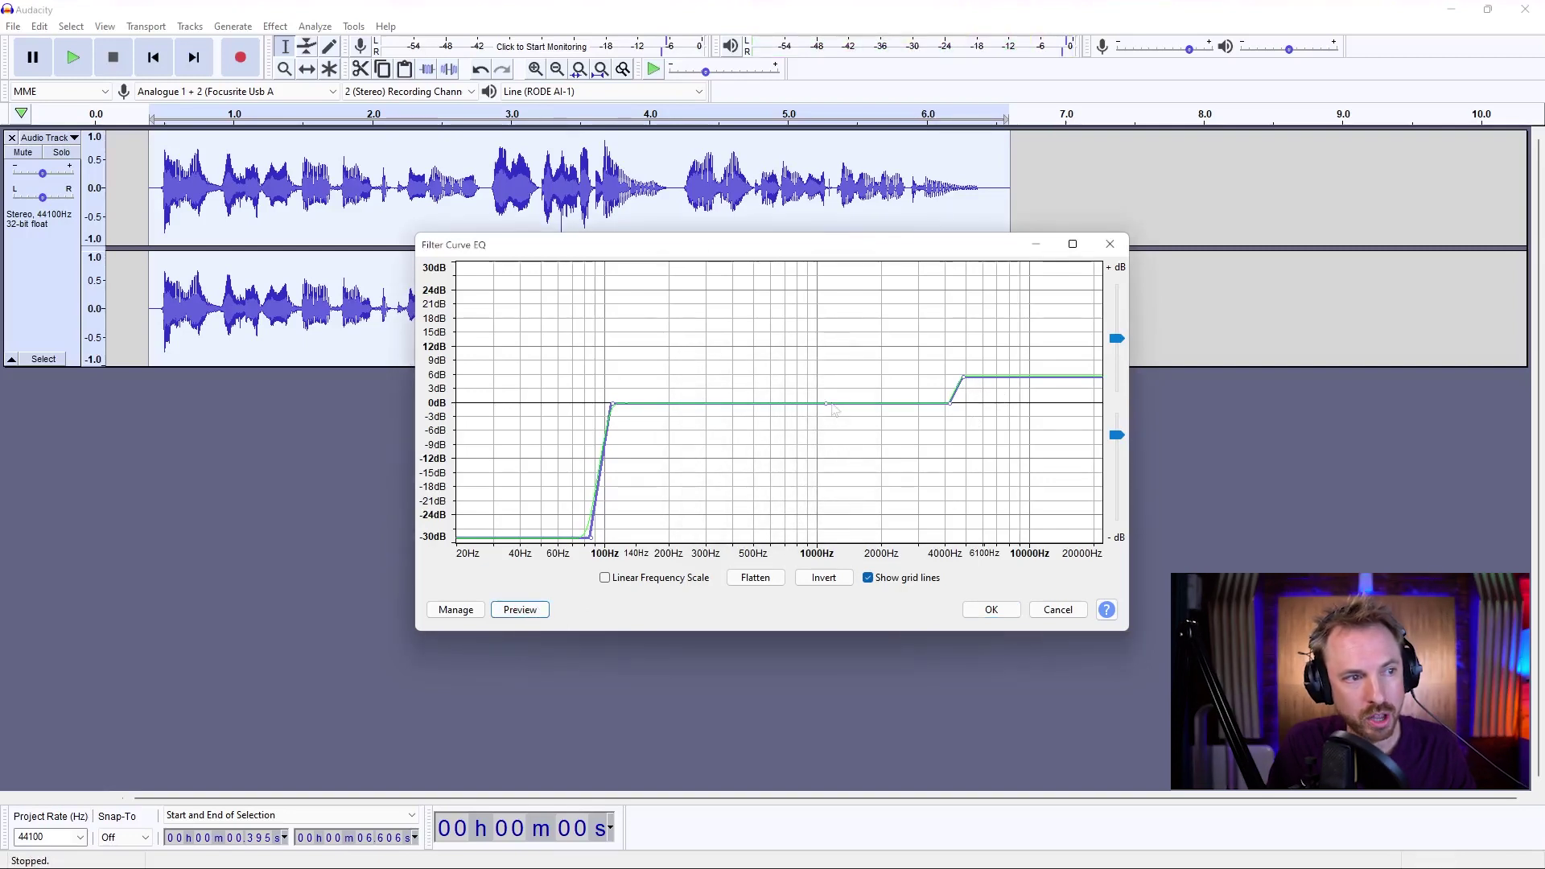
left_click_drag(825, 403, 816, 354)
left_click(522, 610)
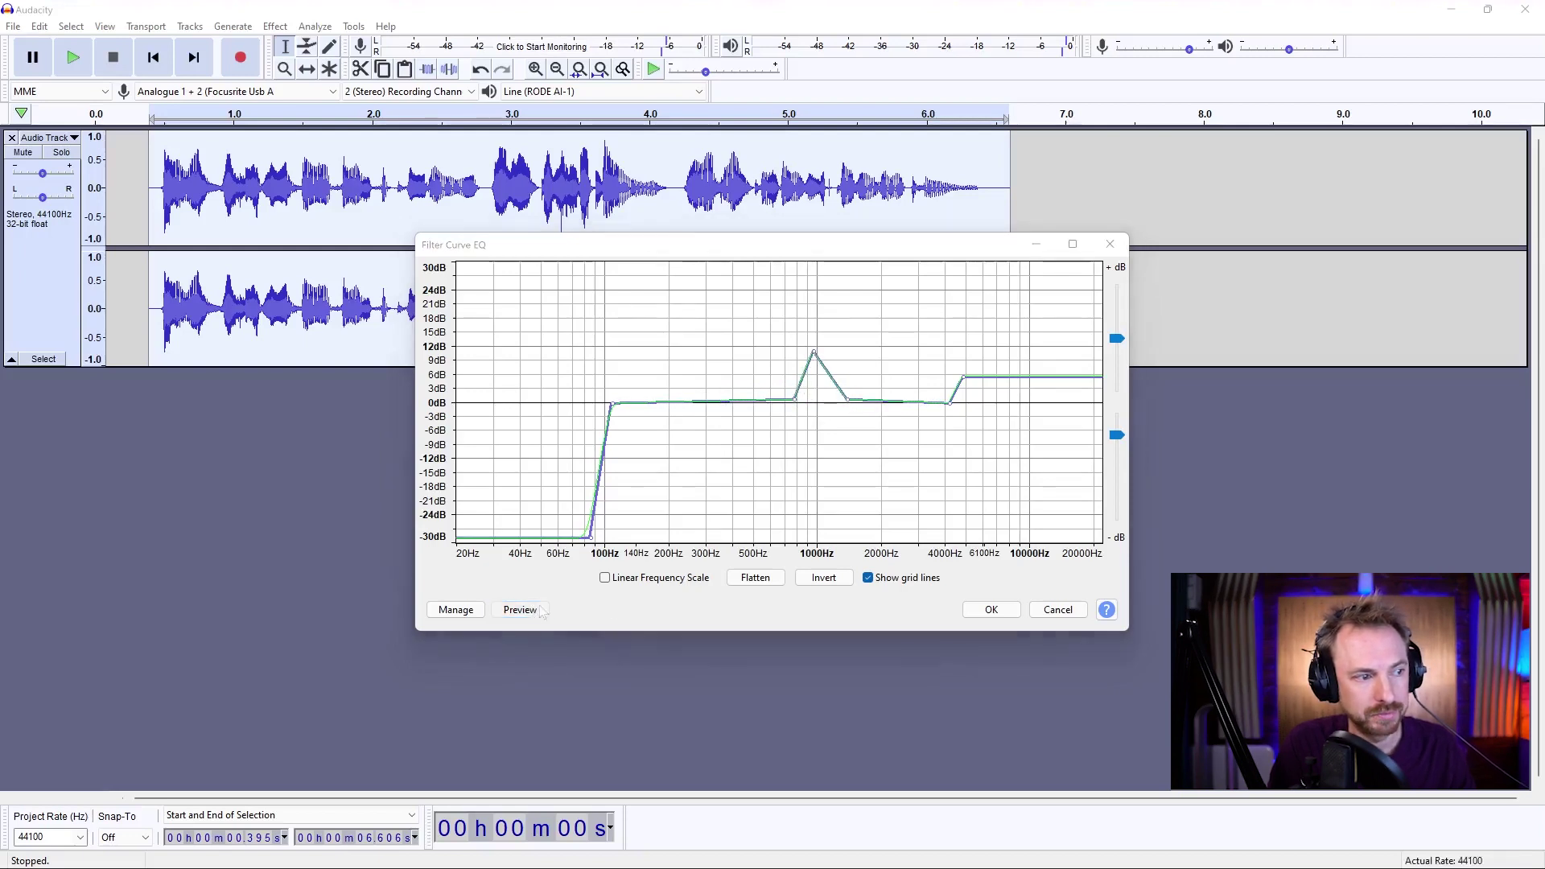
left_click(815, 488)
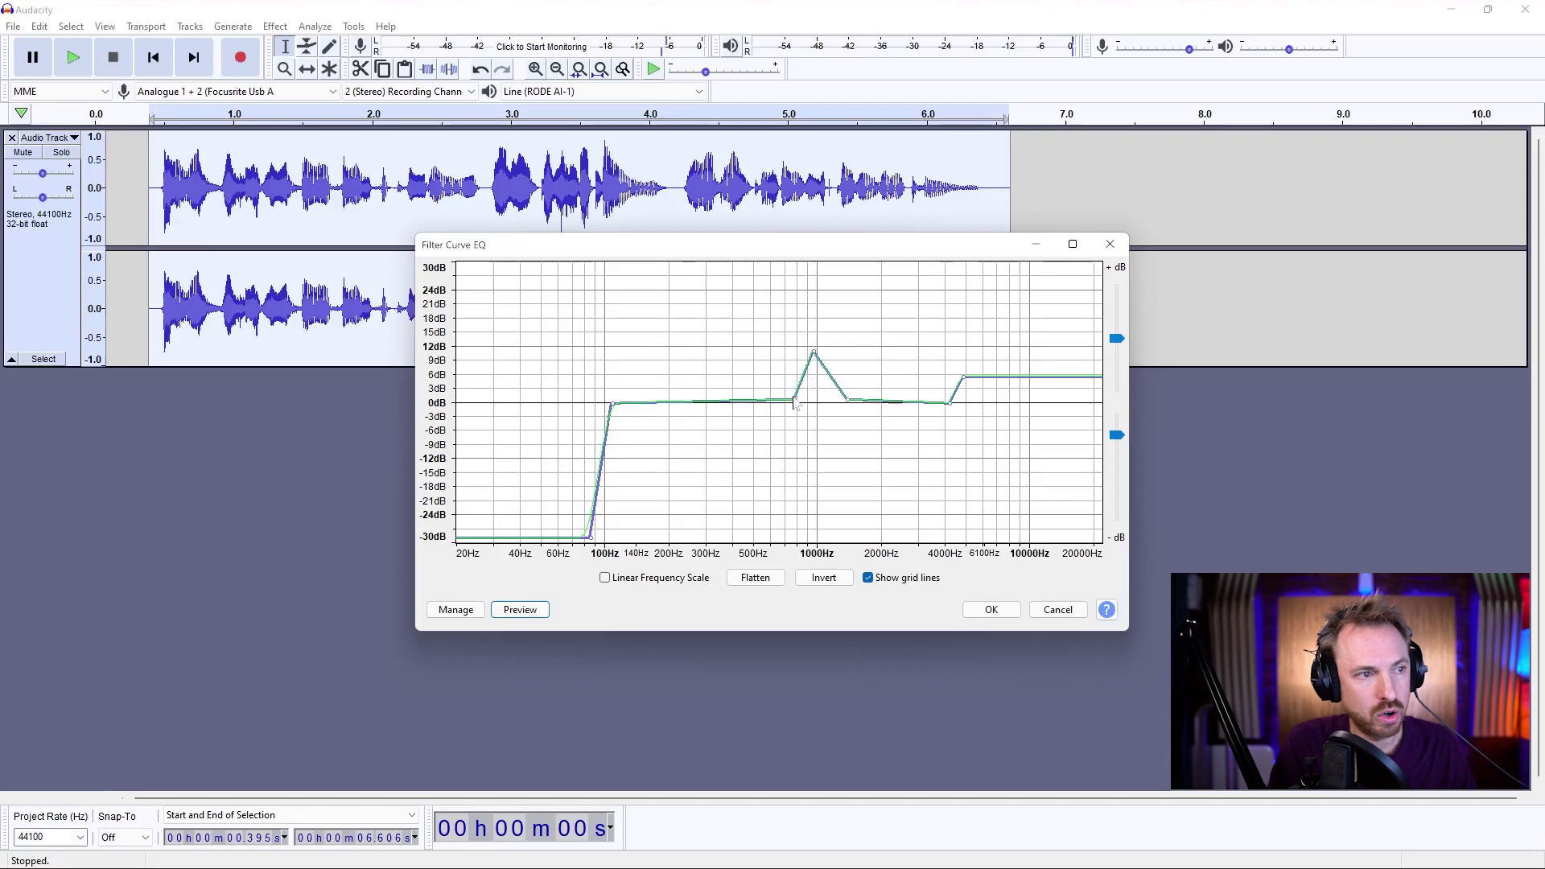
- Reshape the boost to peak near 2700 Hz at about +6 dB, flat up to 2000 Hz, and audition it
left_click_drag(796, 402, 837, 352)
left_click_drag(852, 405, 939, 402)
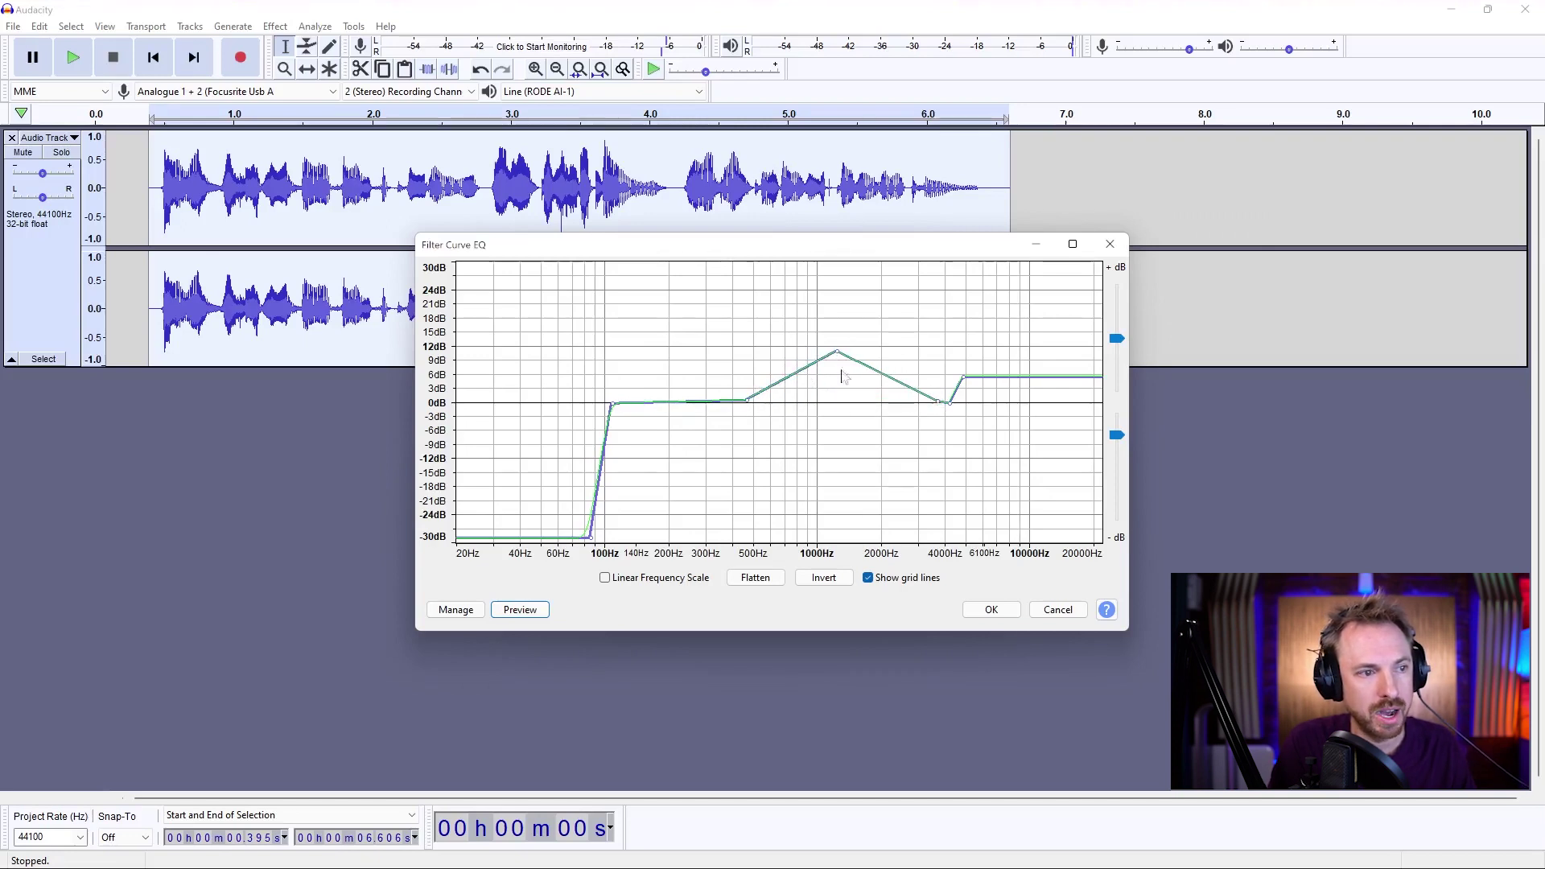
left_click_drag(840, 357, 904, 361)
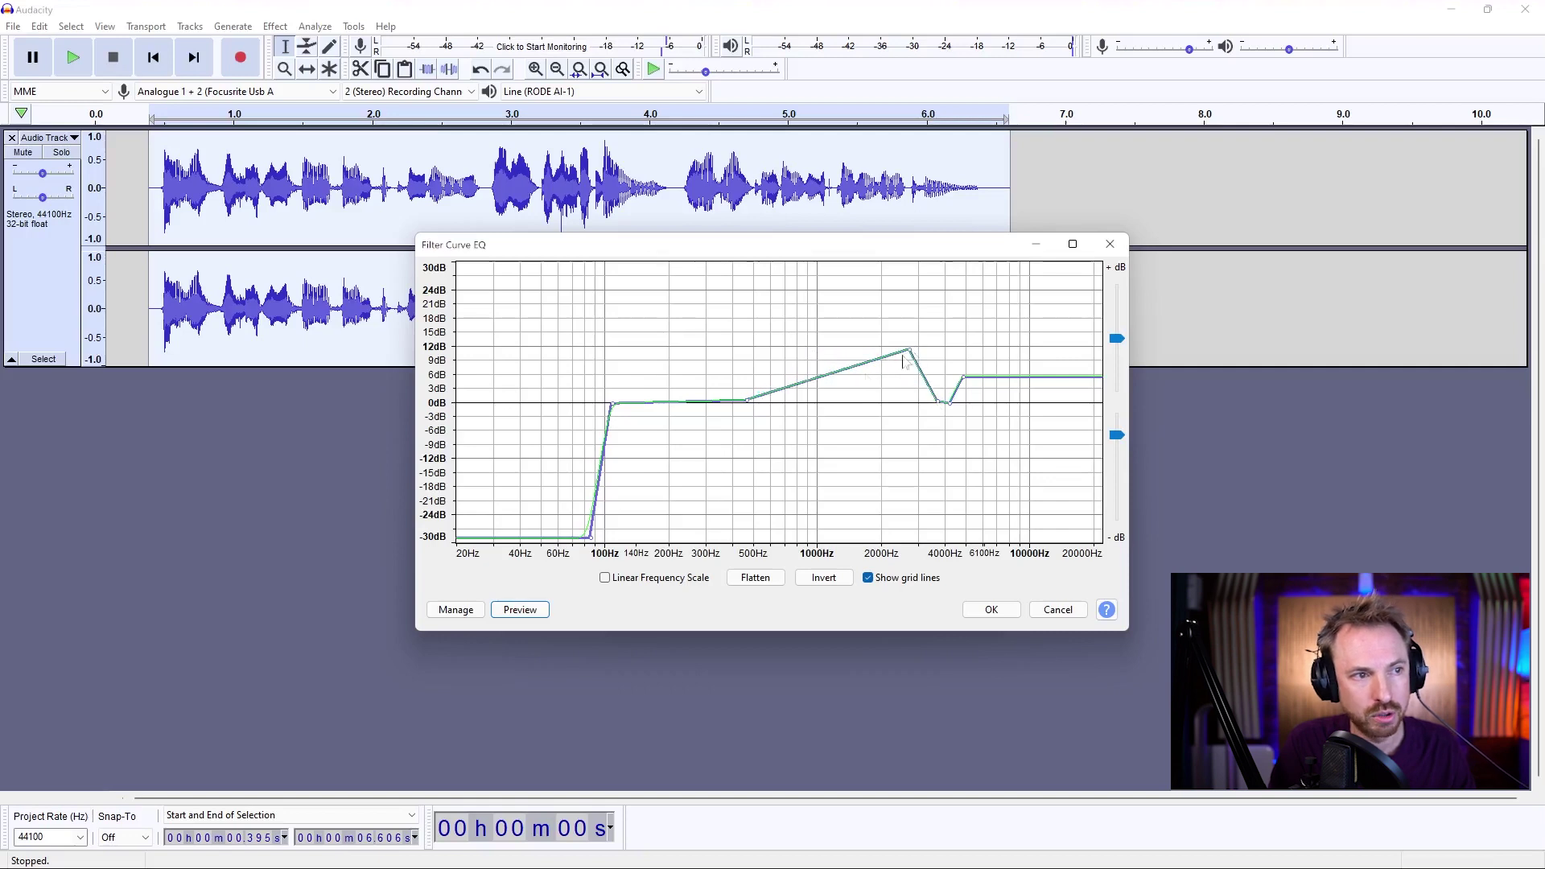
left_click_drag(804, 391, 882, 405)
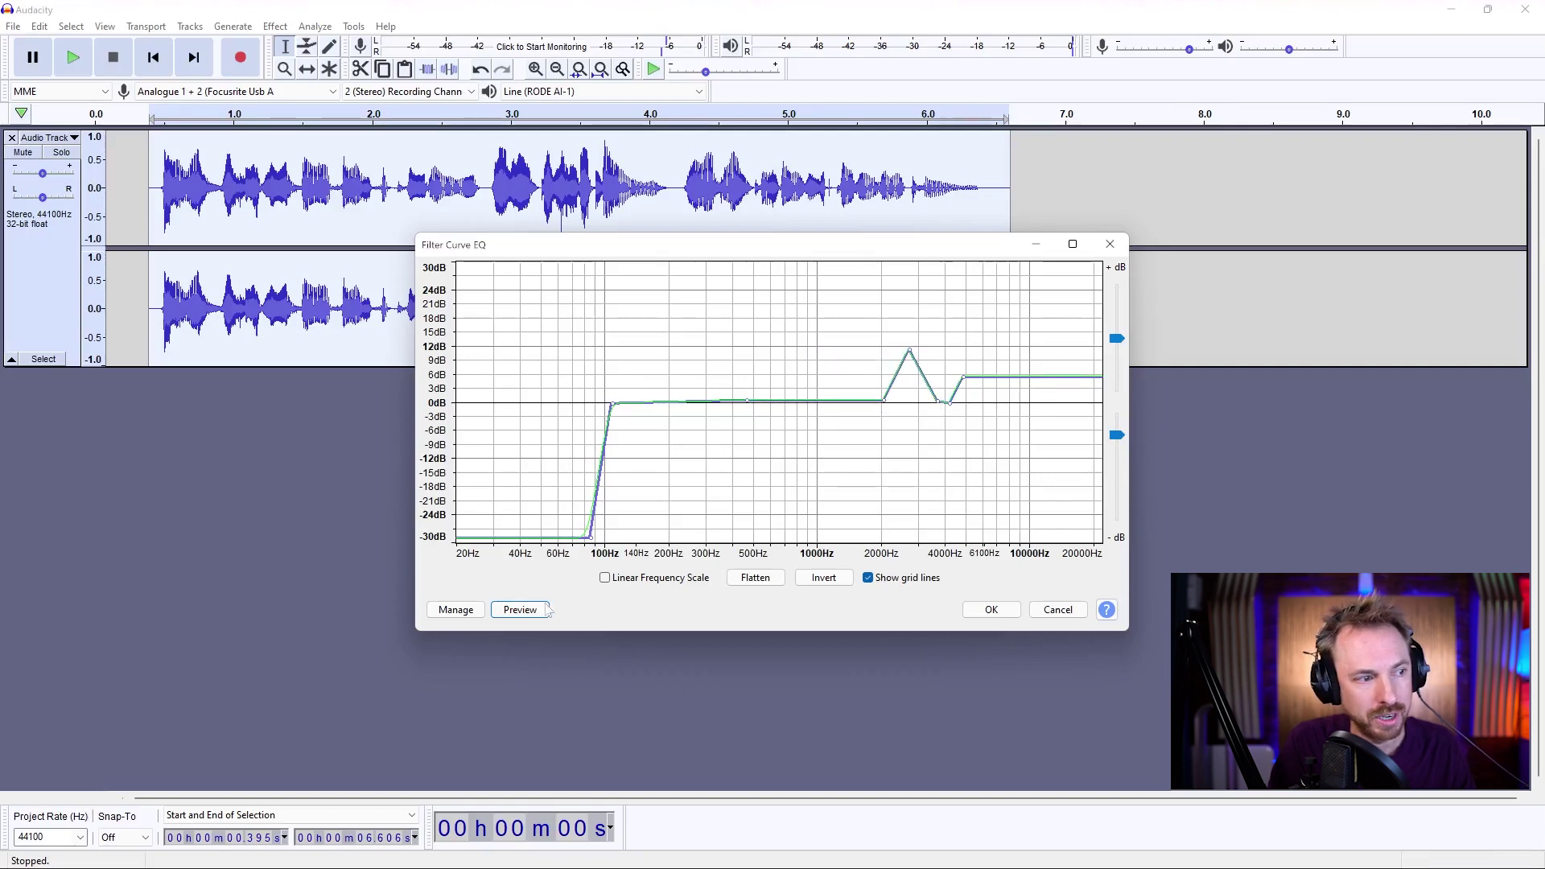
key("alt+p")
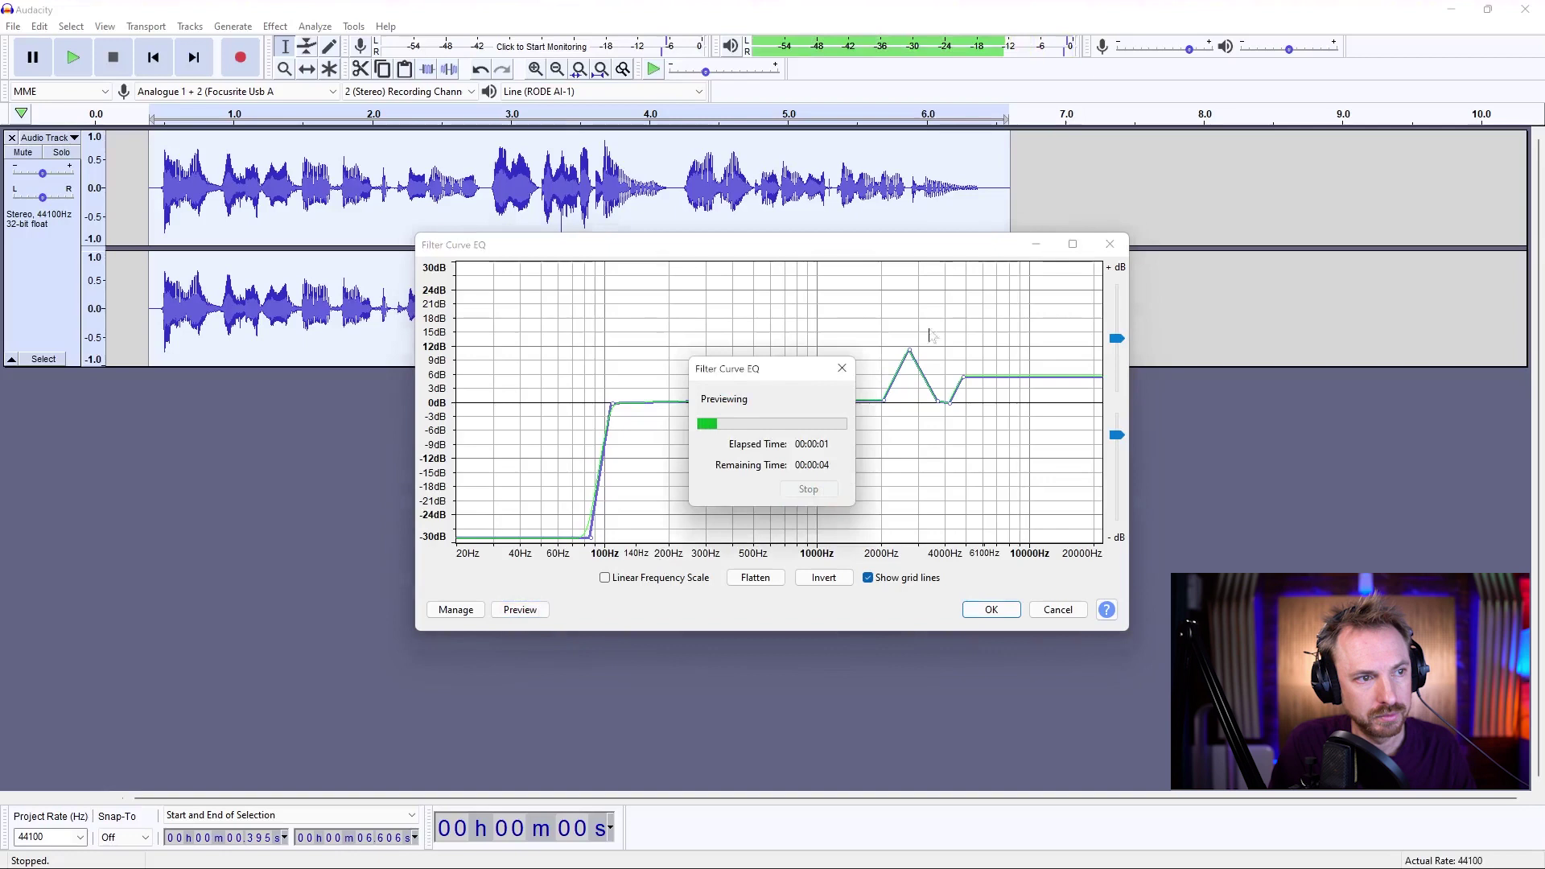
left_click_drag(912, 353, 913, 385)
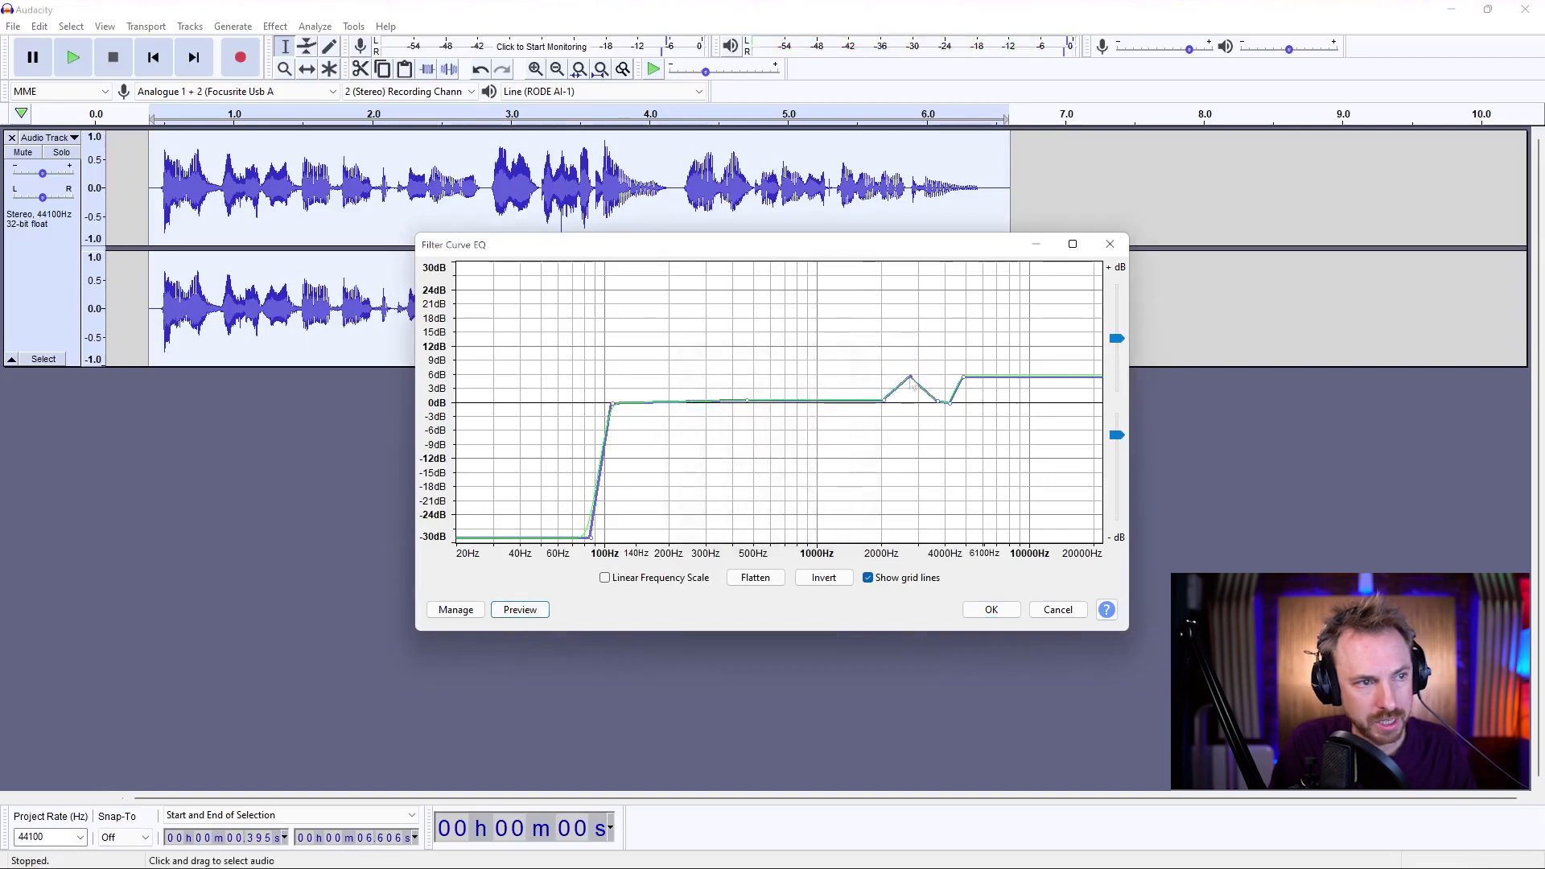
left_click(533, 612)
- Add a gentle +3 dB bump around 150–200 Hz, preview it, and apply the finished EQ curve
left_click(809, 489)
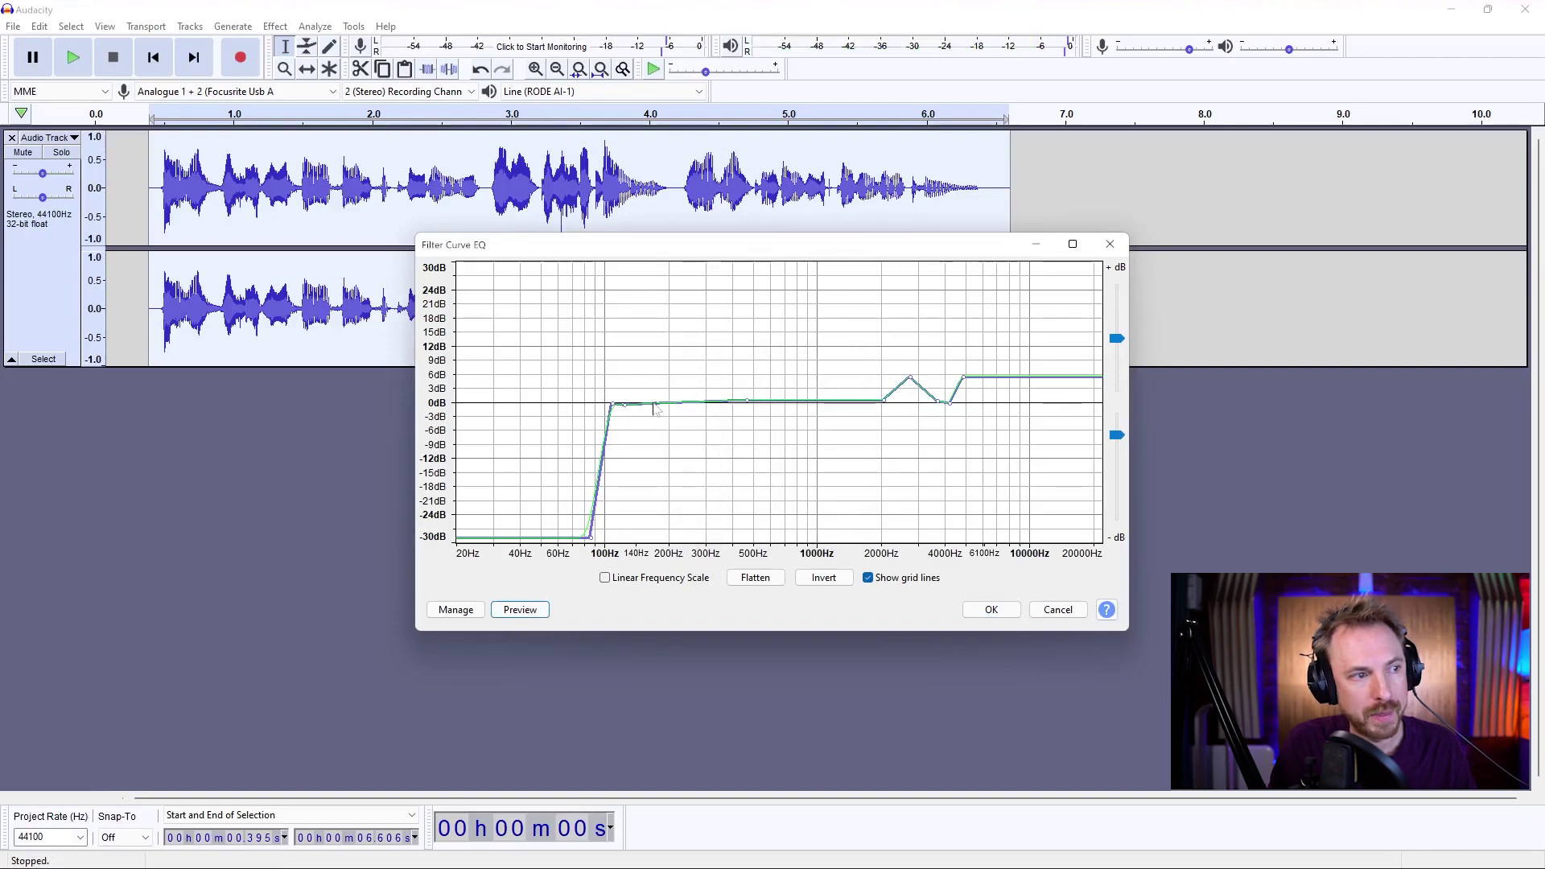
left_click_drag(656, 409, 652, 393)
left_click(683, 403)
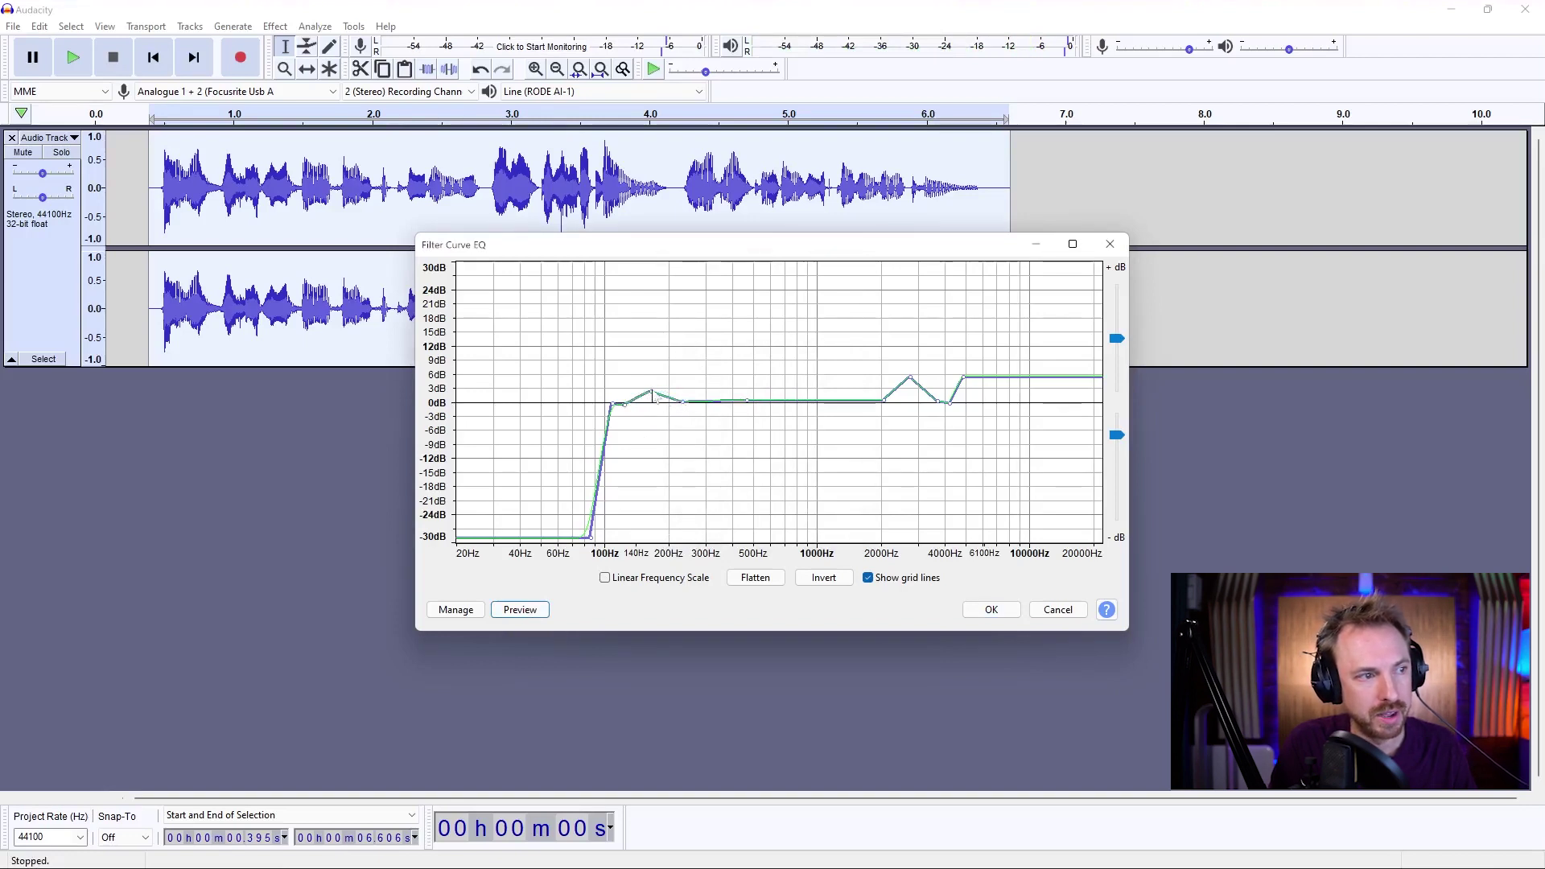
left_click(528, 613)
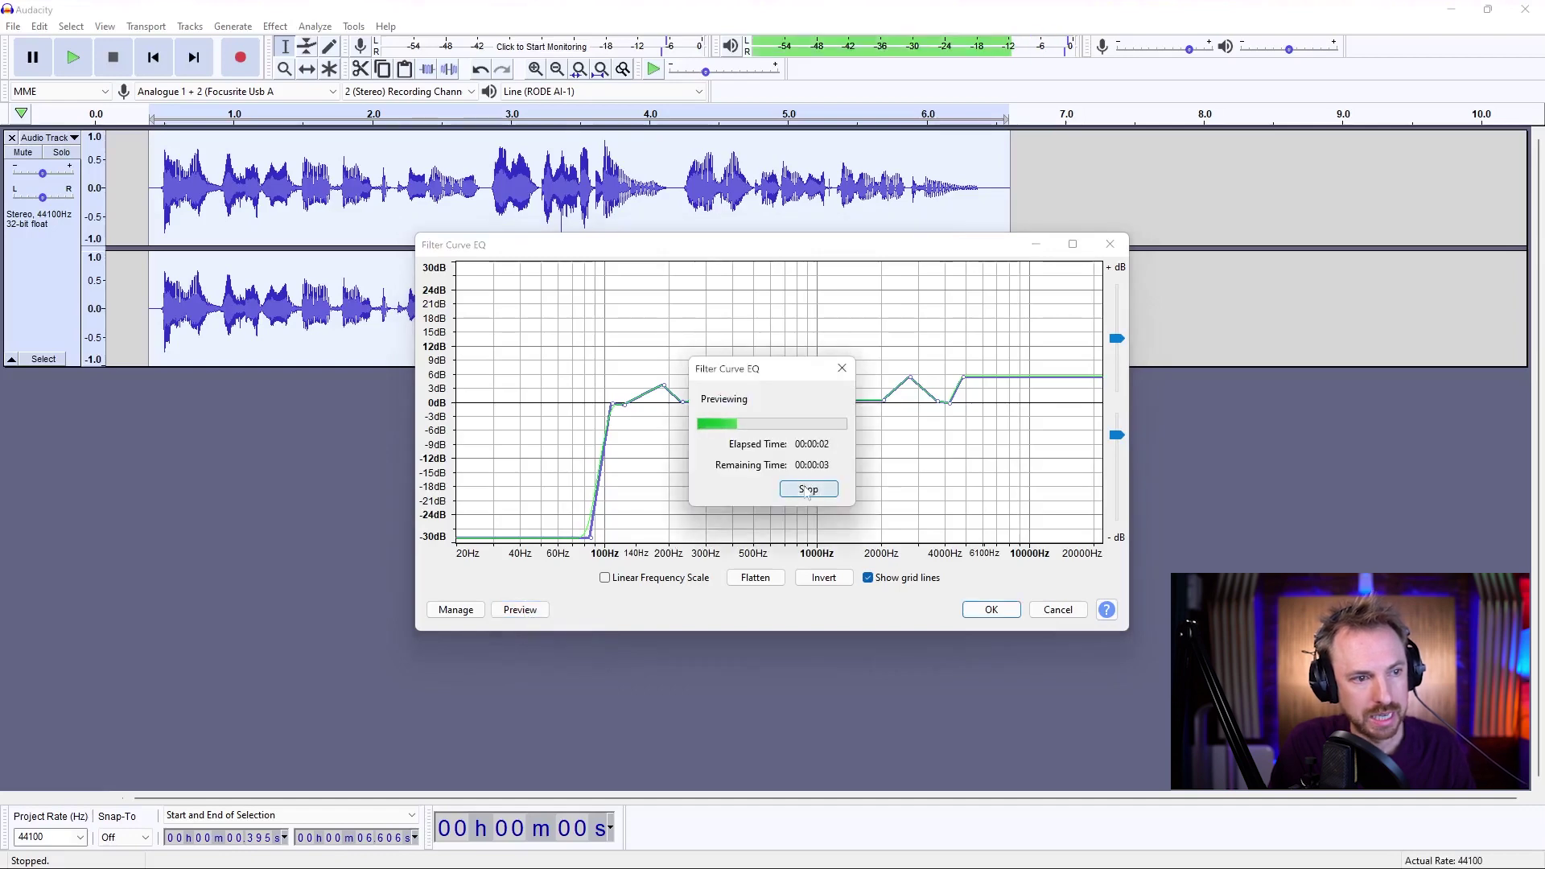
left_click(807, 489)
left_click(991, 611)
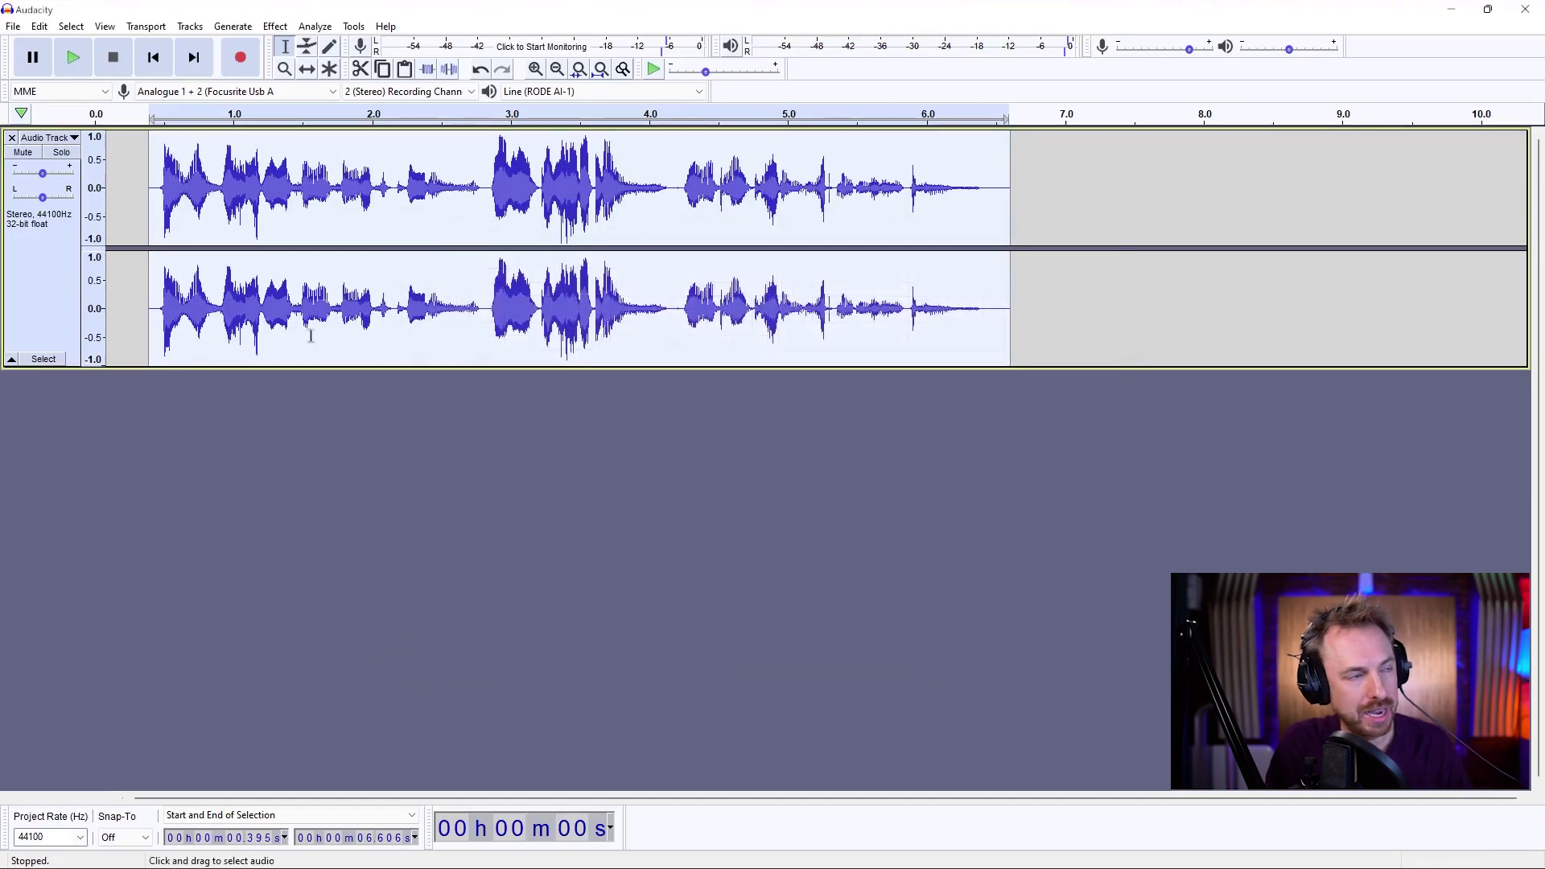
- Apply the Compressor at -20 dB threshold, 3:1 ratio, with make-up gain
left_click(271, 27)
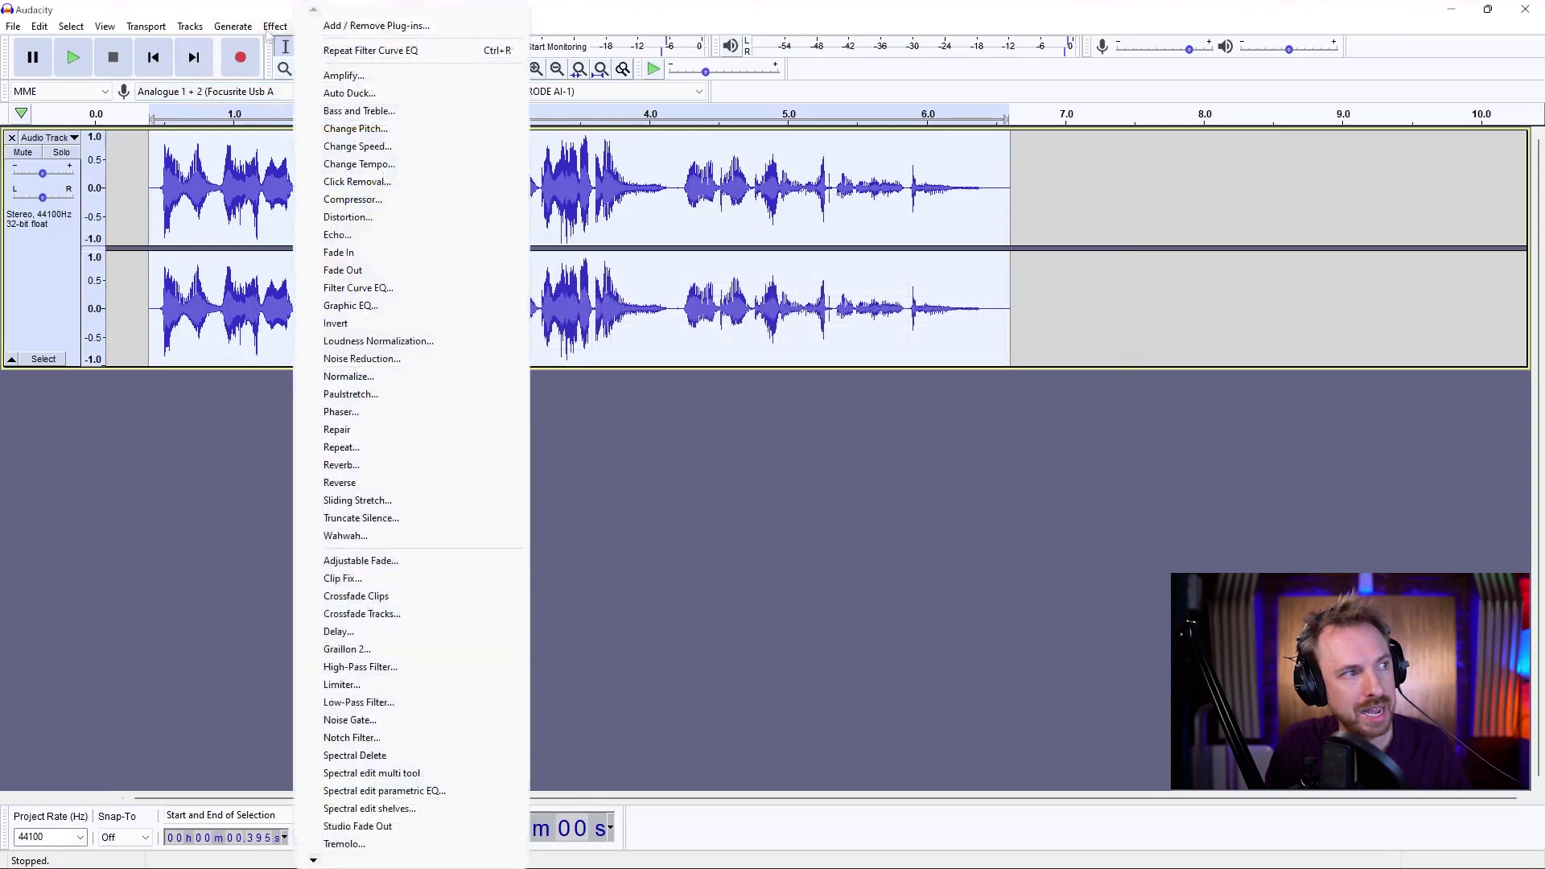
left_click(338, 200)
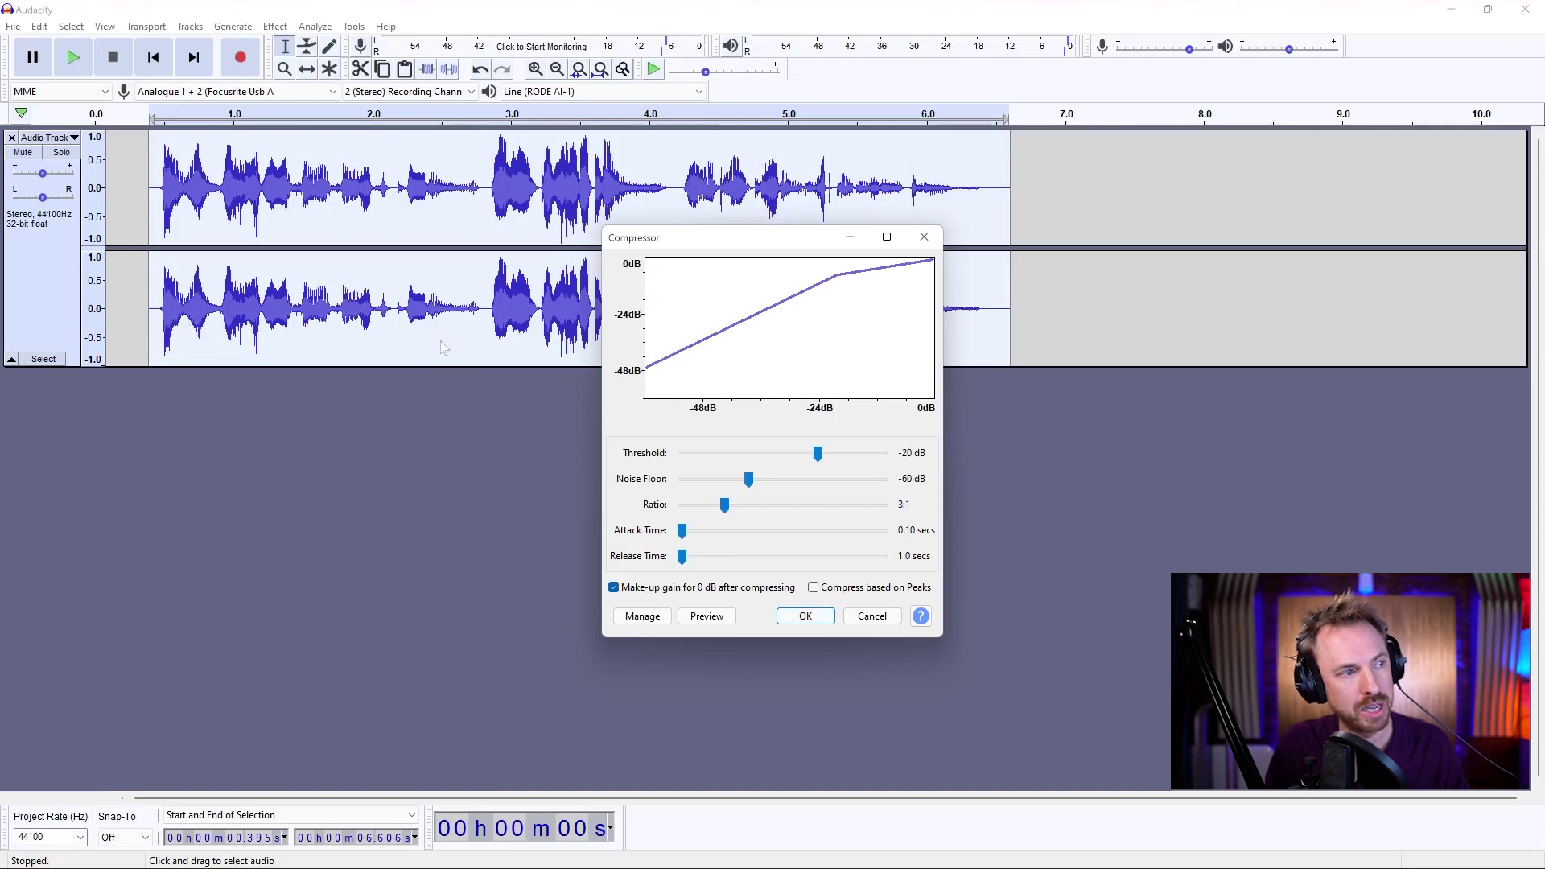
left_click(820, 620)
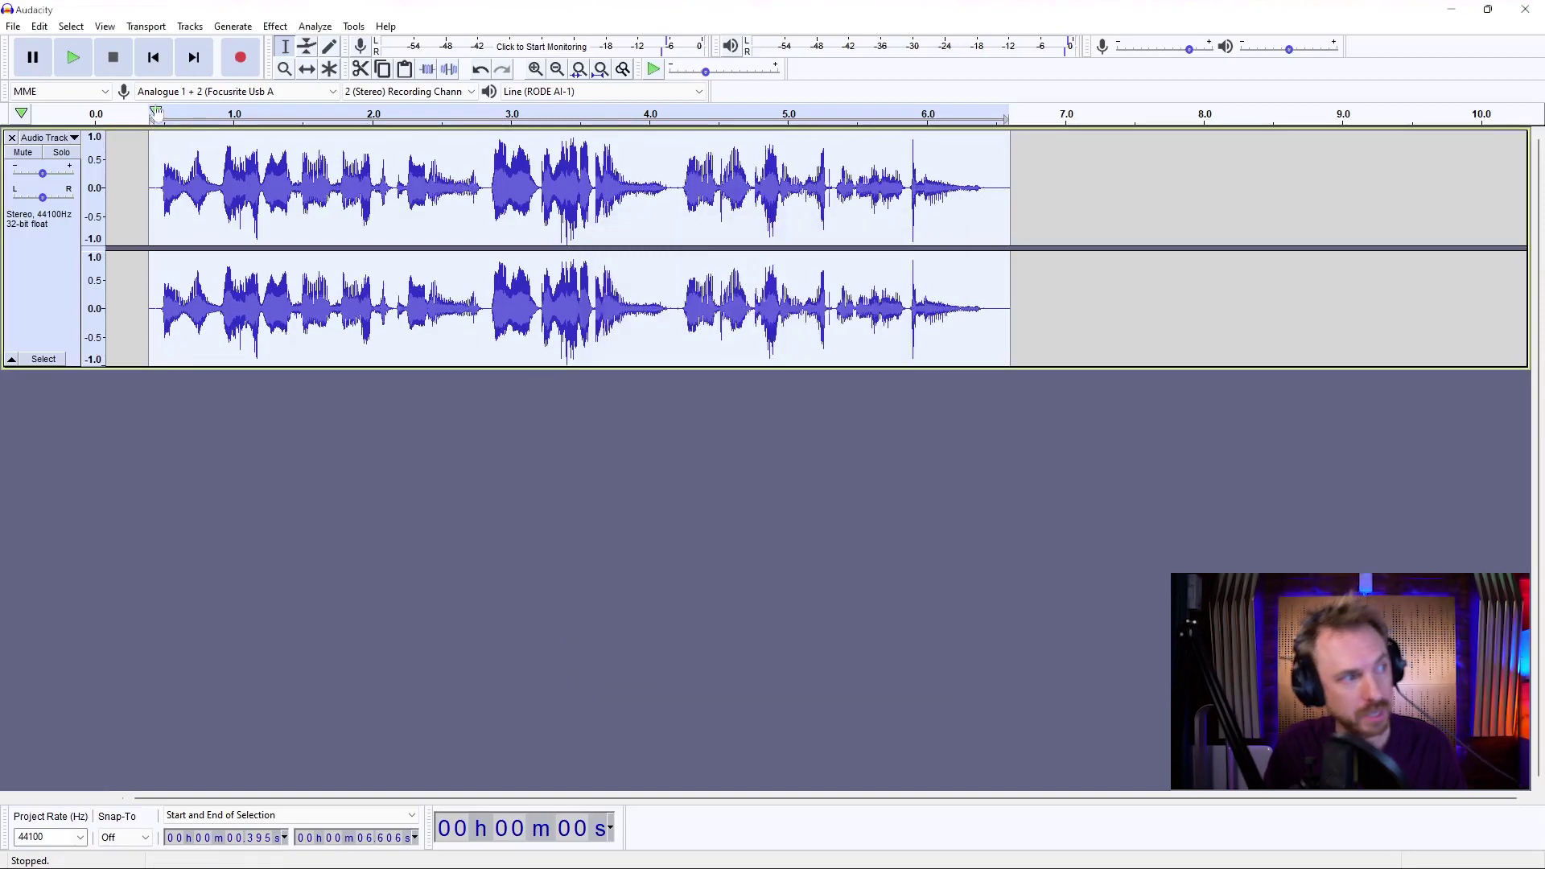
- Play back the normalized, equalized and compressed voice track
left_click(157, 114)
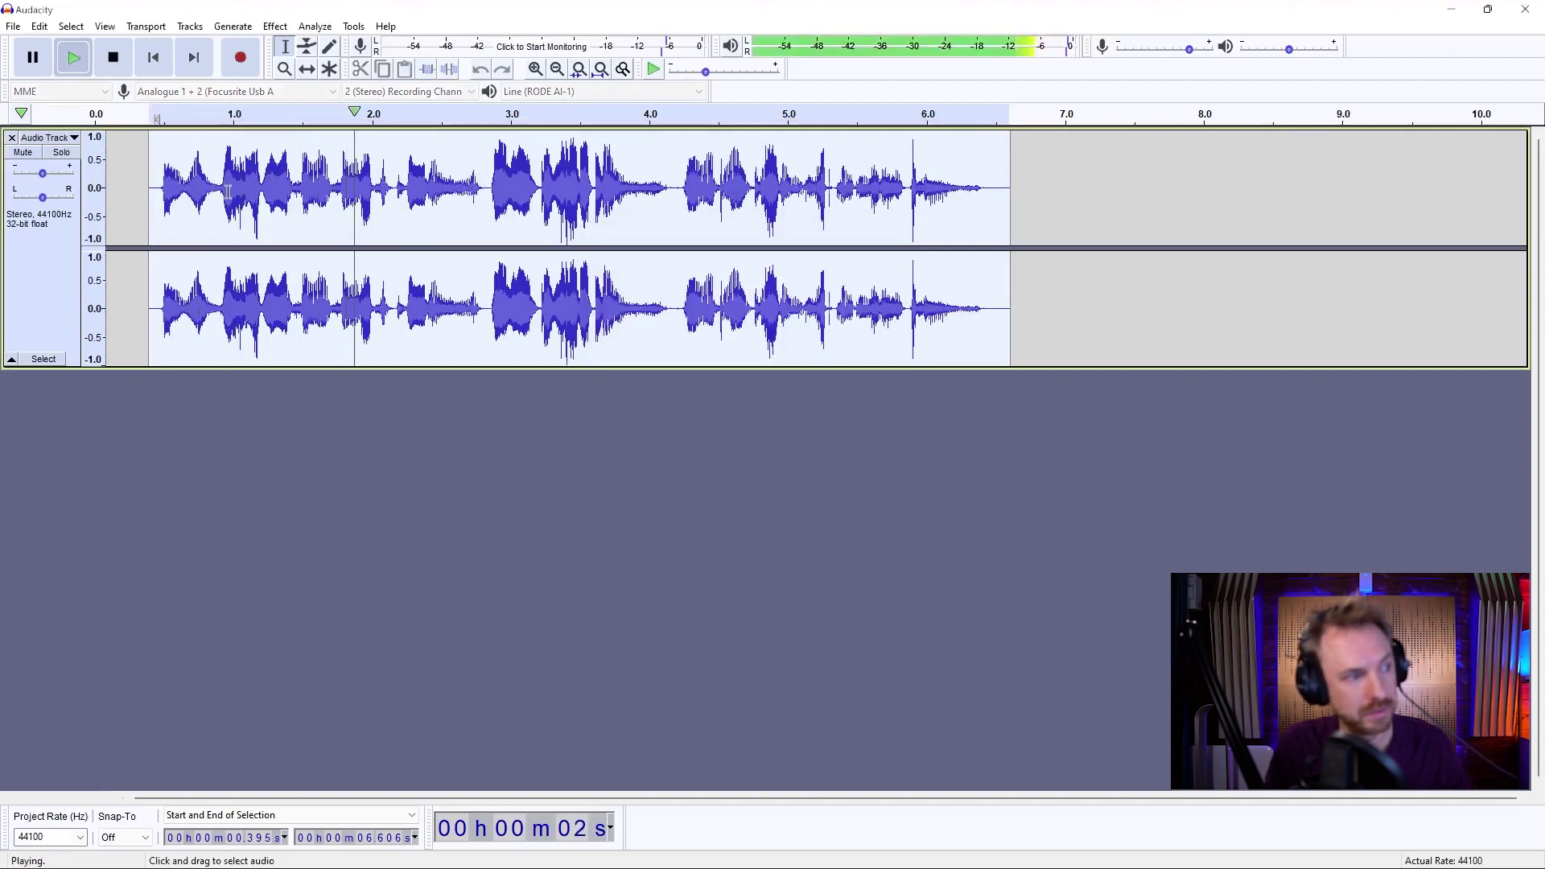